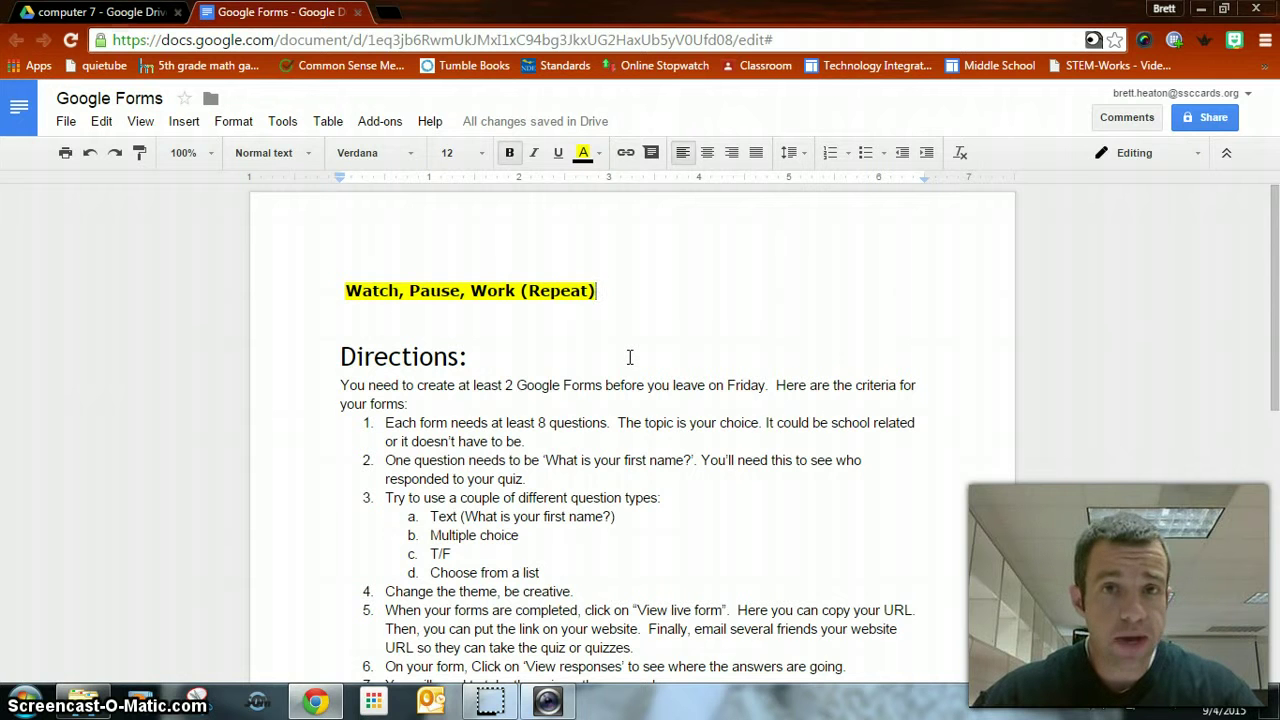
Review the list of required question types in the instructions.
scroll(629, 357, "down", 2)
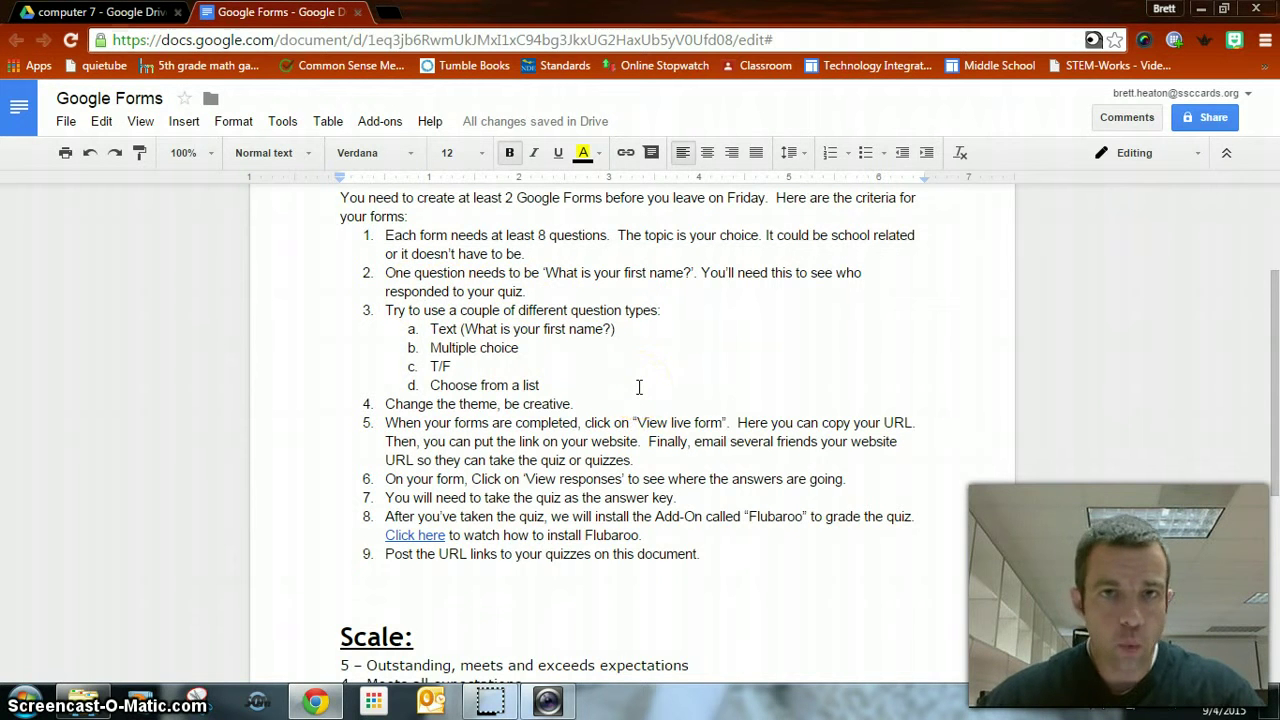
left_click_drag(430, 329, 586, 371)
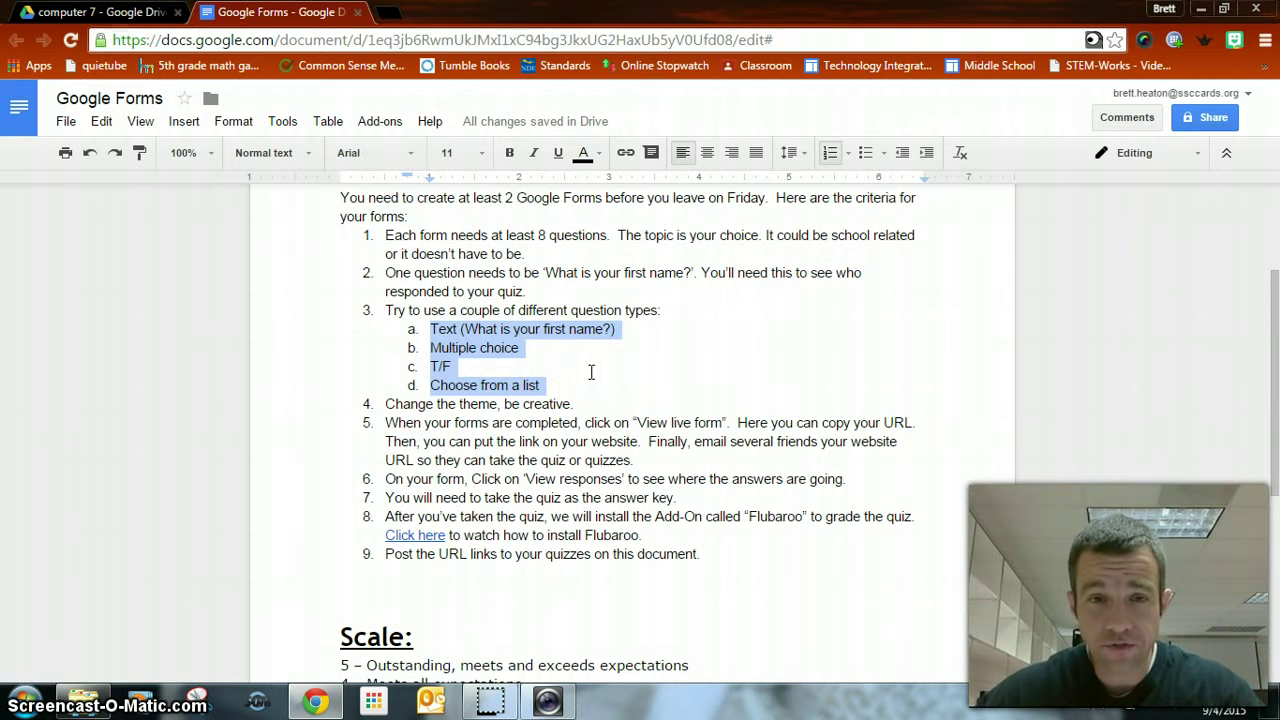
left_click(427, 369)
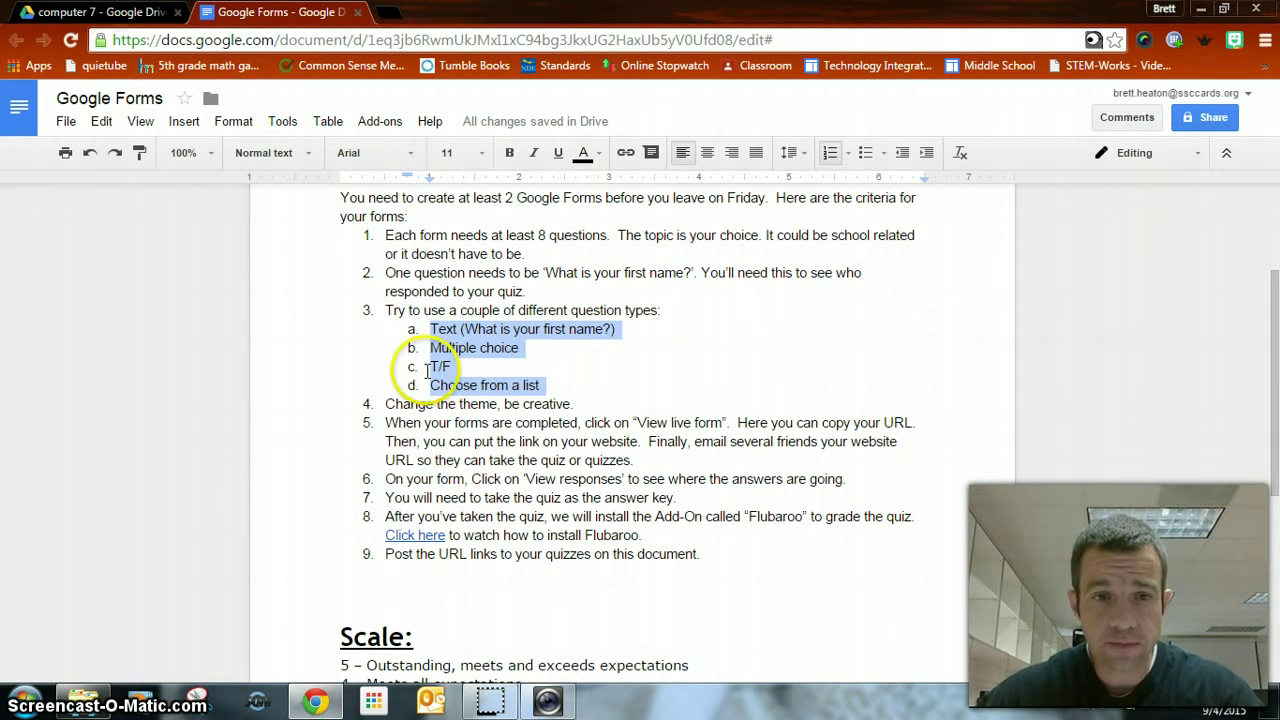
left_click(570, 384)
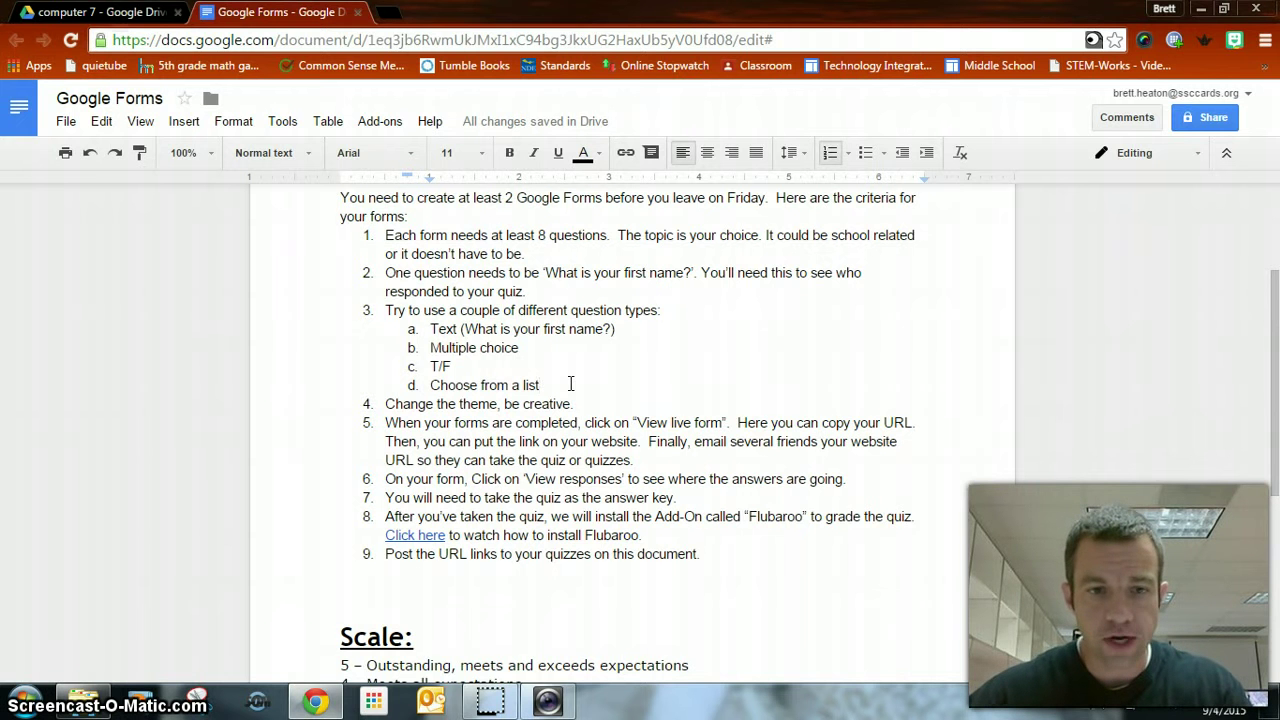
scroll(570, 384, "down", 1)
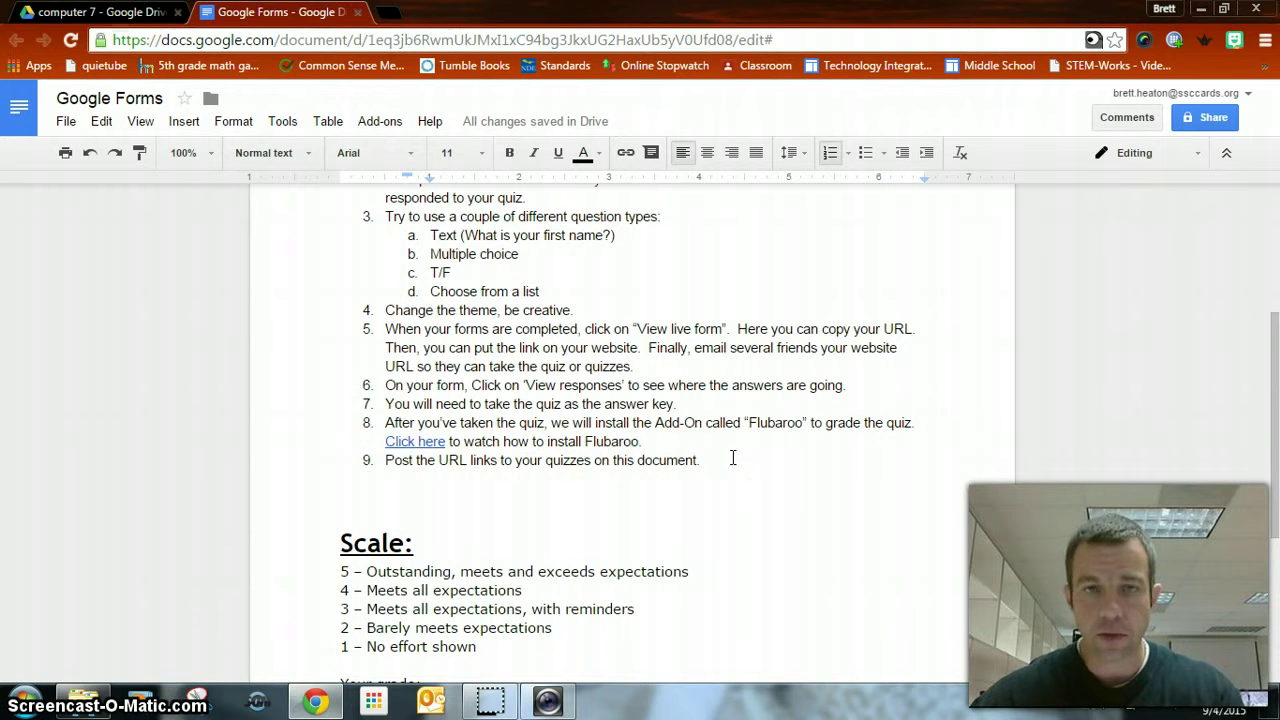
From My Drive, create a new Google Form via New > More > Google Forms.
left_click(105, 13)
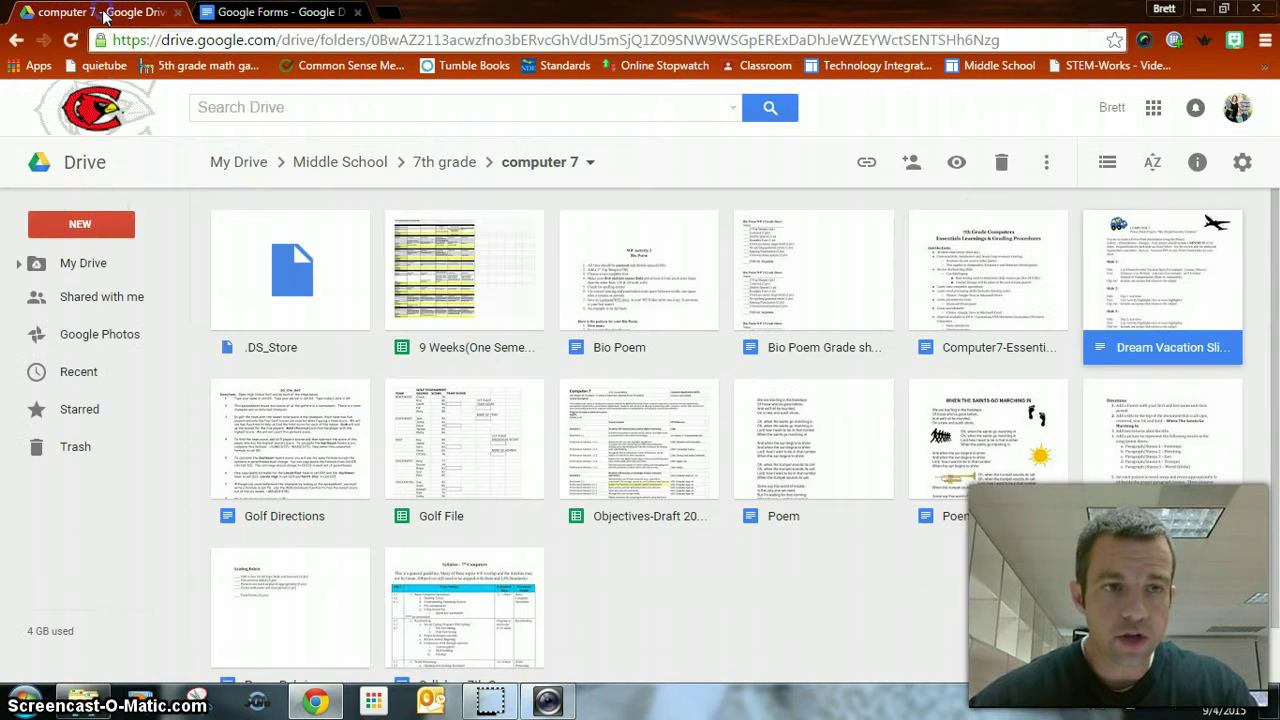
left_click(78, 266)
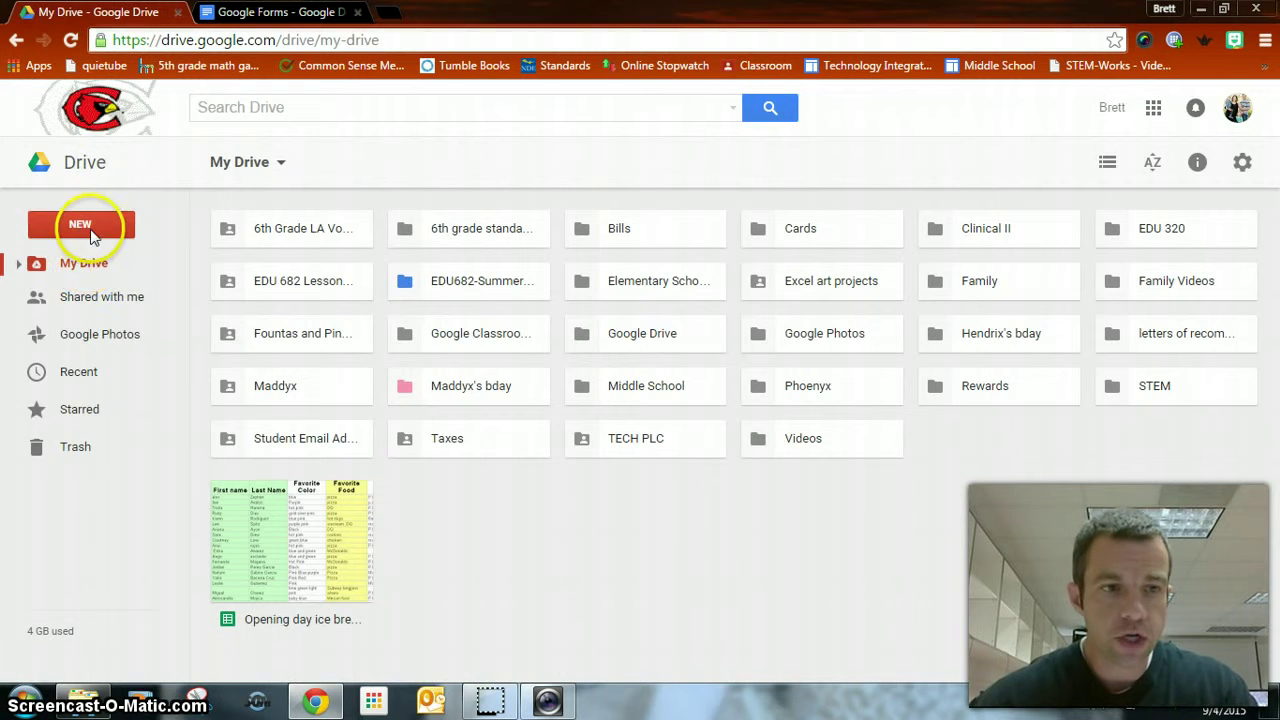
left_click(88, 229)
mouse_move(97, 486)
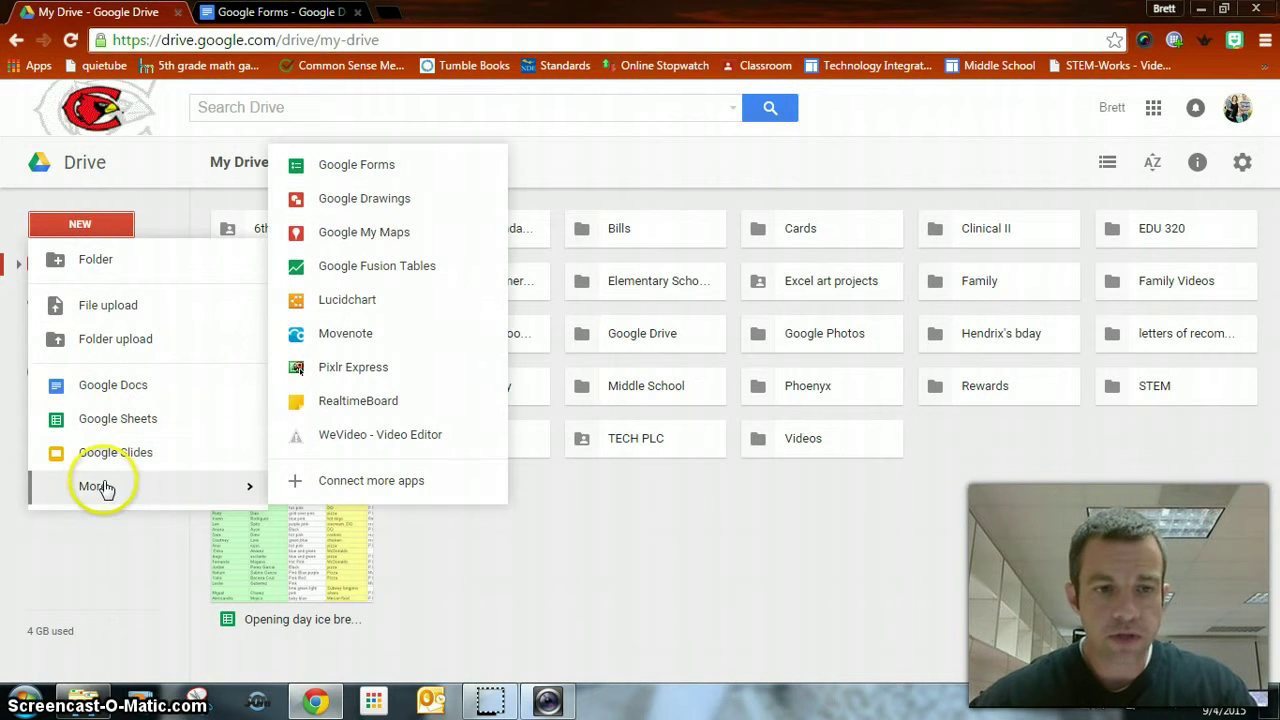
left_click(360, 166)
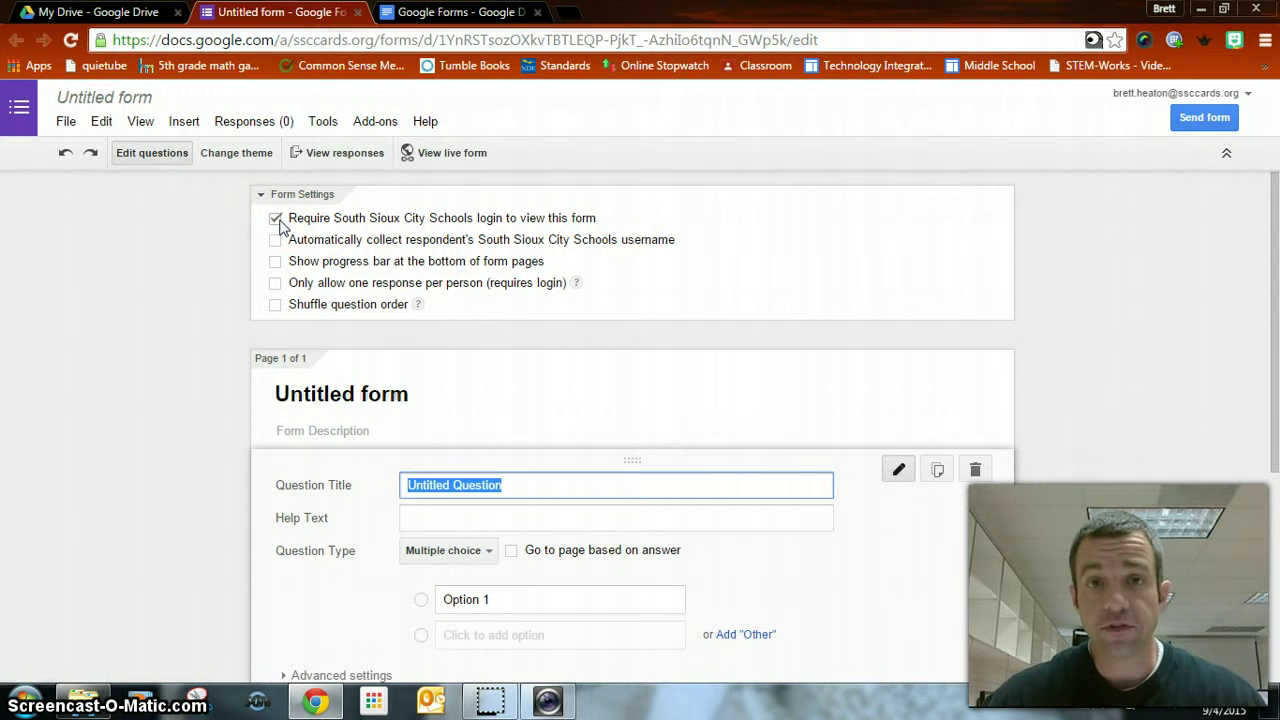
Enable 'Automatically collect respondent's username' in the form settings.
left_click(276, 242)
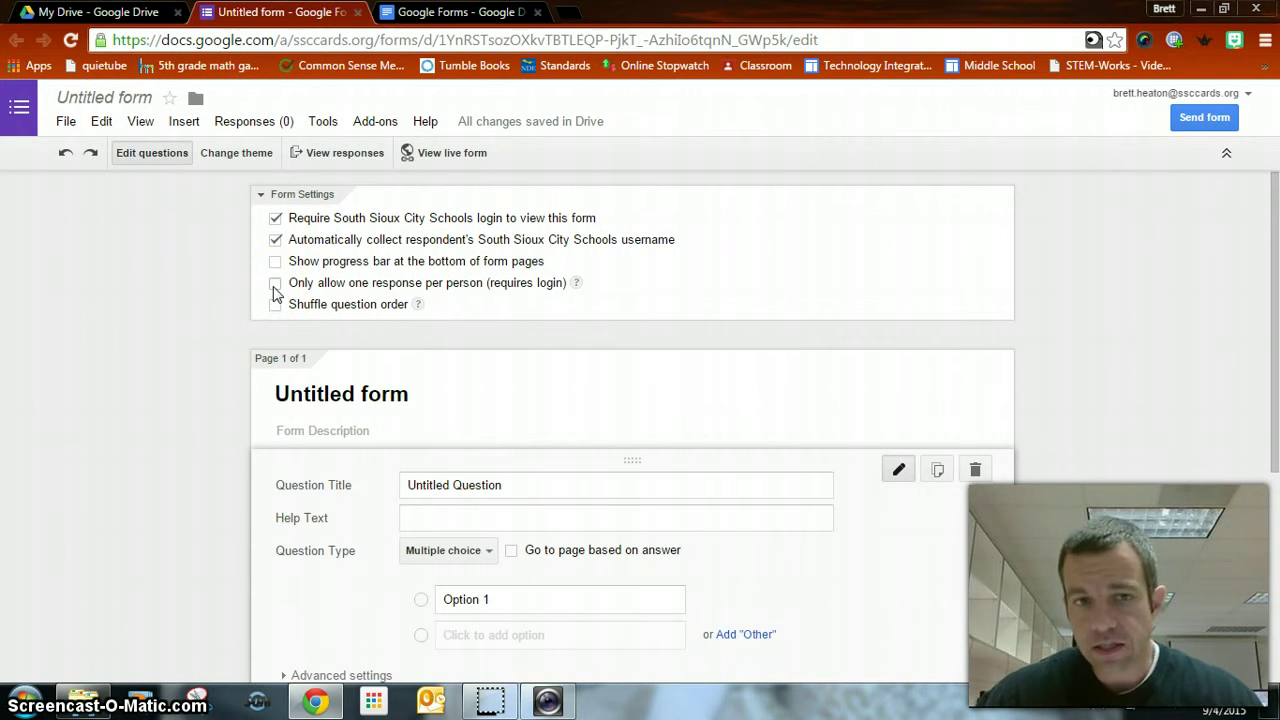
scroll(274, 289, "down", 1)
left_click(310, 284)
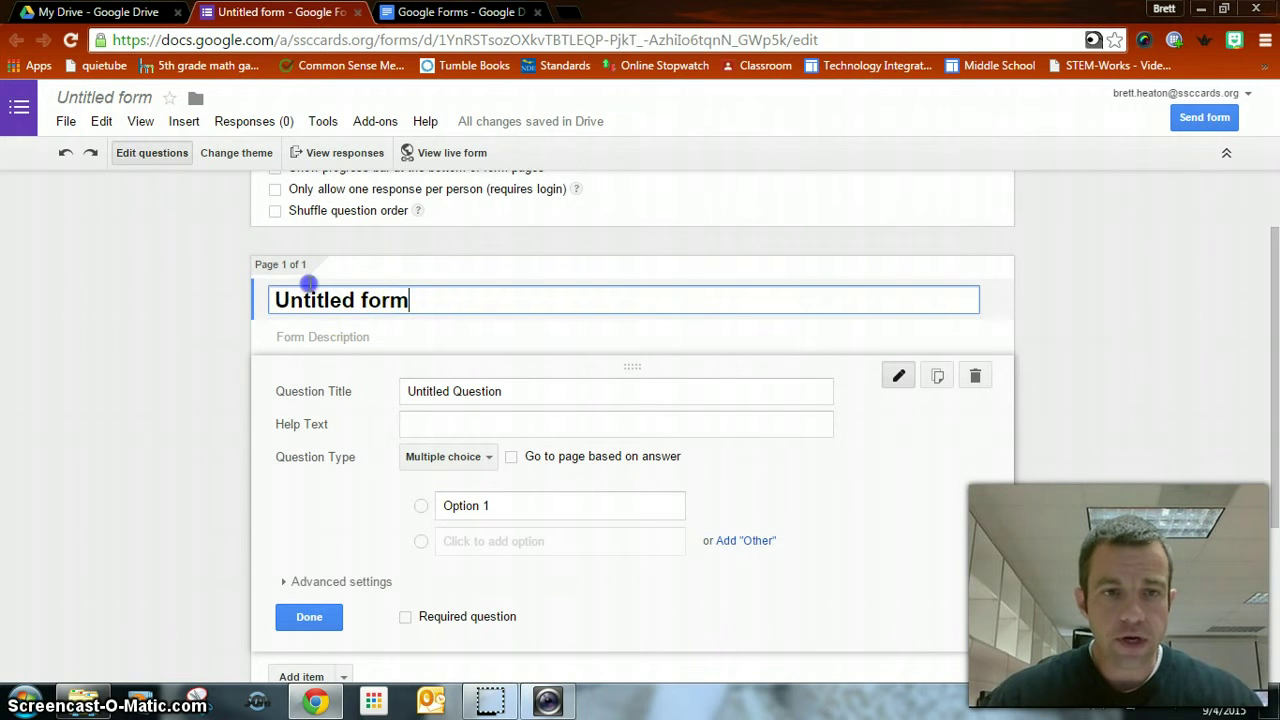
Replace the form title with 'Computer vocabulary'.
key("ctrl+a")
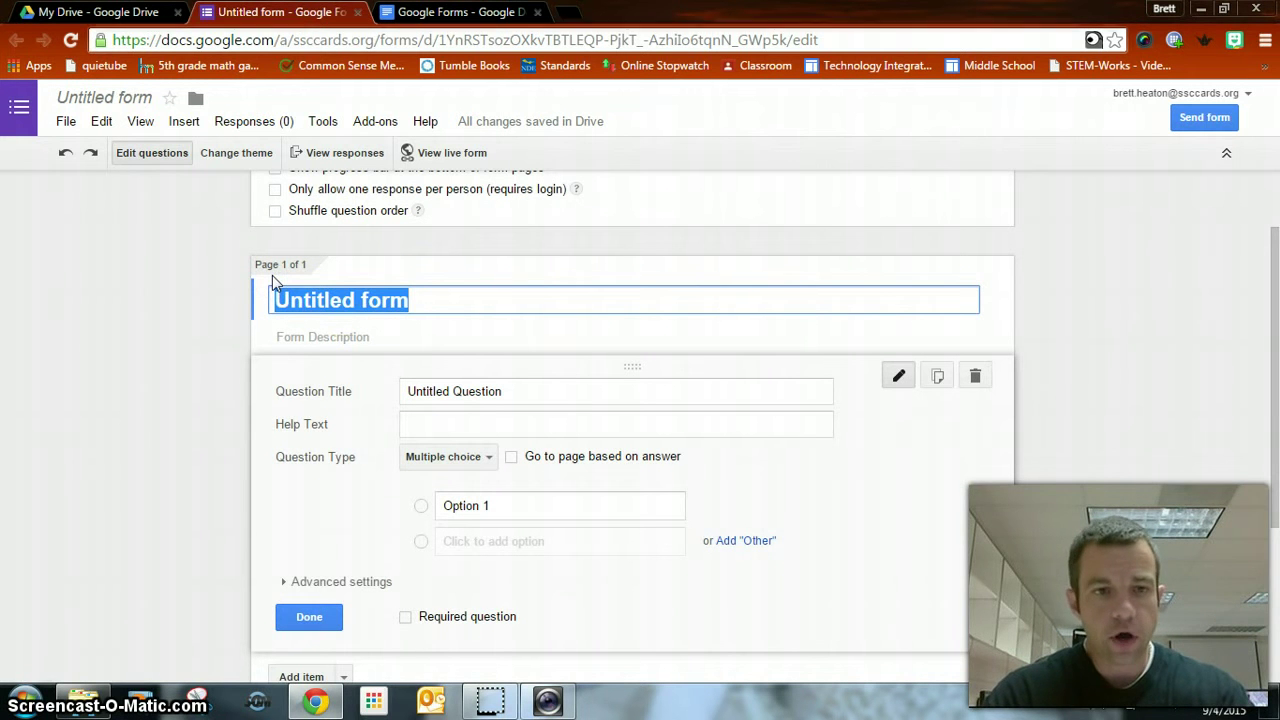
type("Computer")
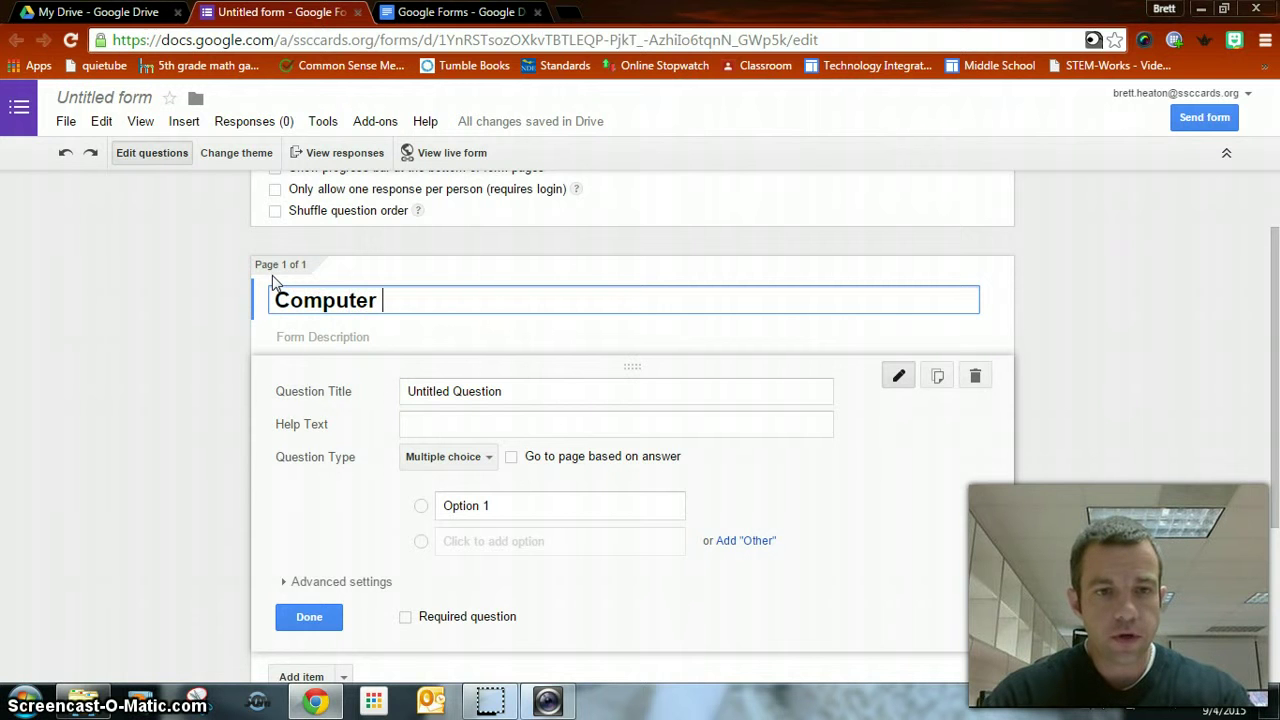
type(" vocabula")
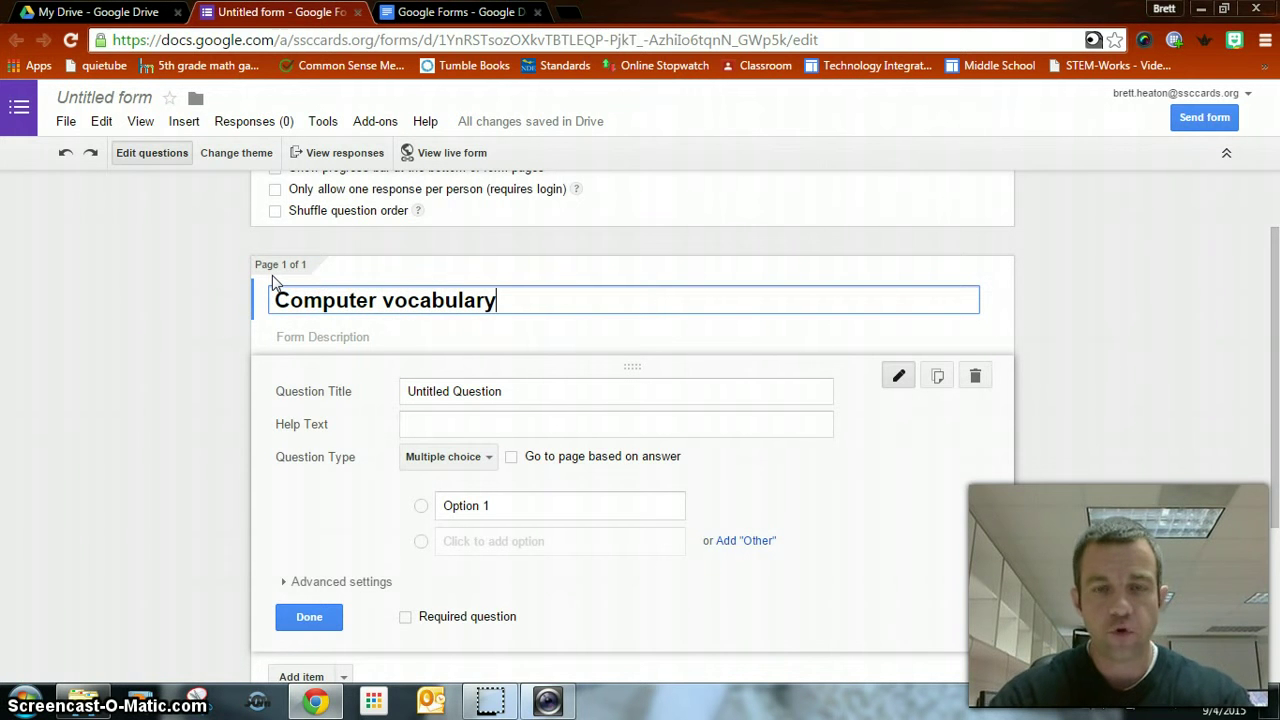
type("ry")
left_click(286, 322)
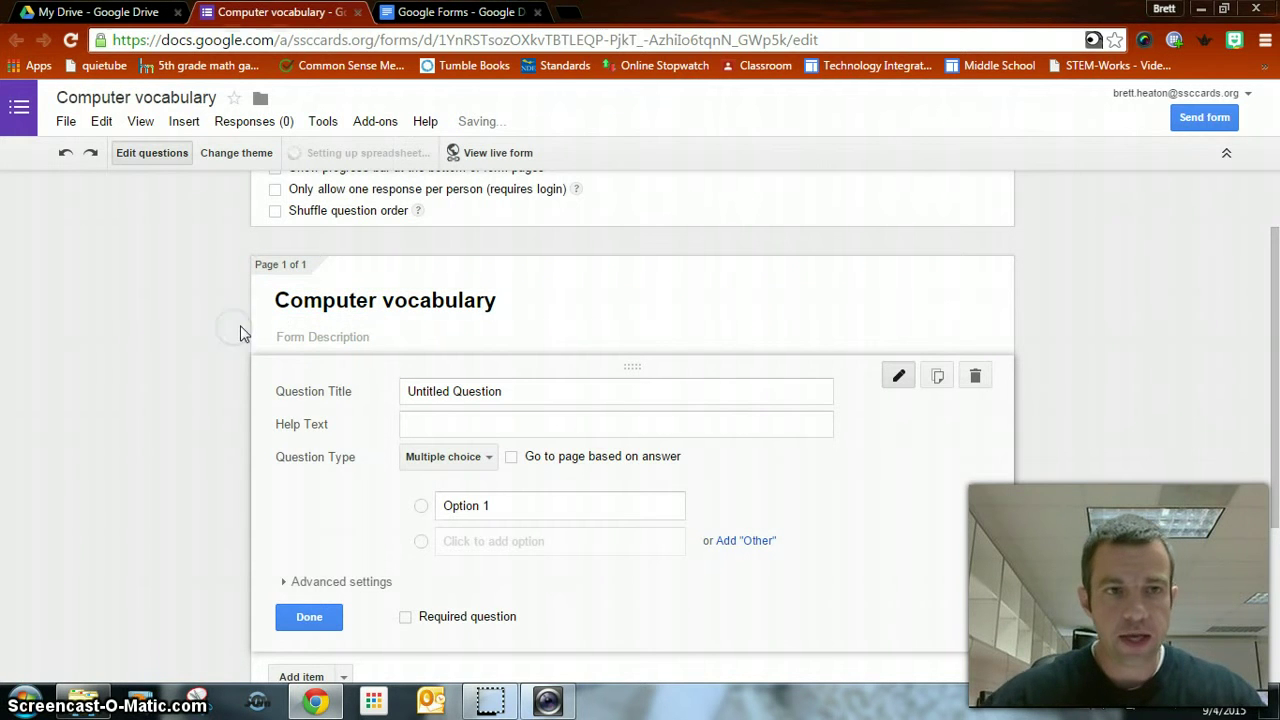
left_click(180, 100)
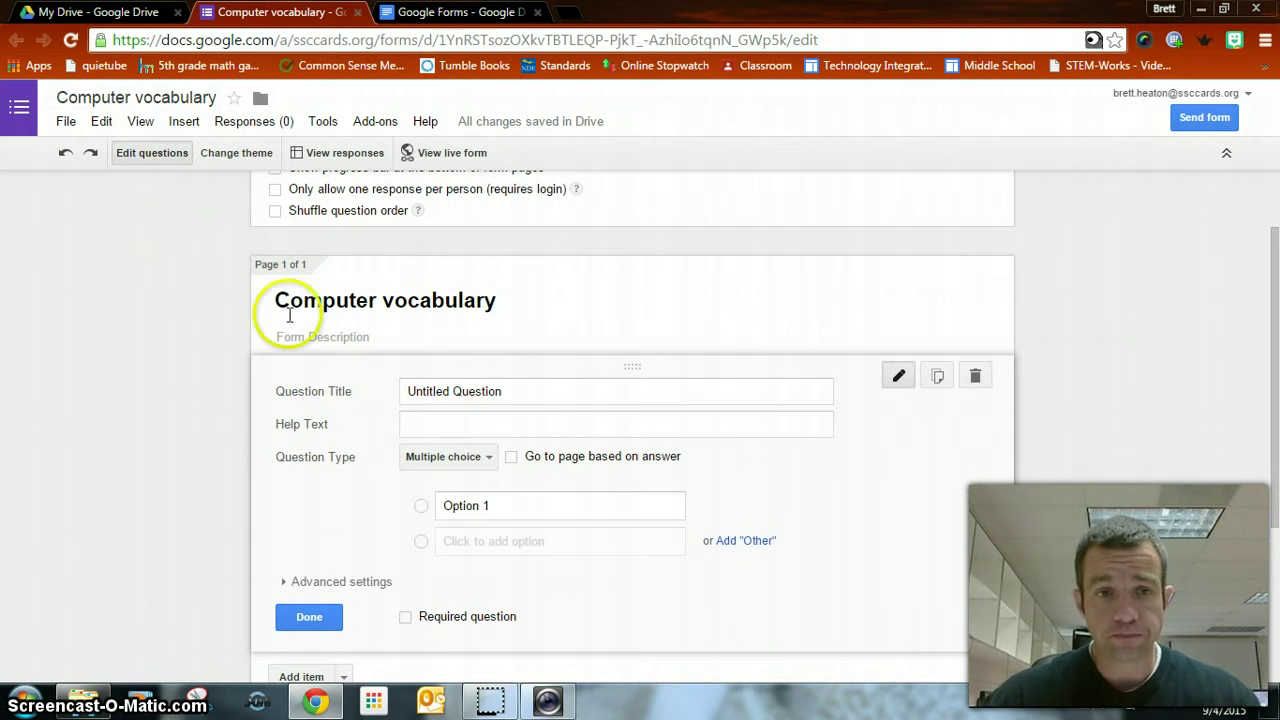
Add the description 'Please take your time and do your best.'.
left_click(381, 340)
type("Please t")
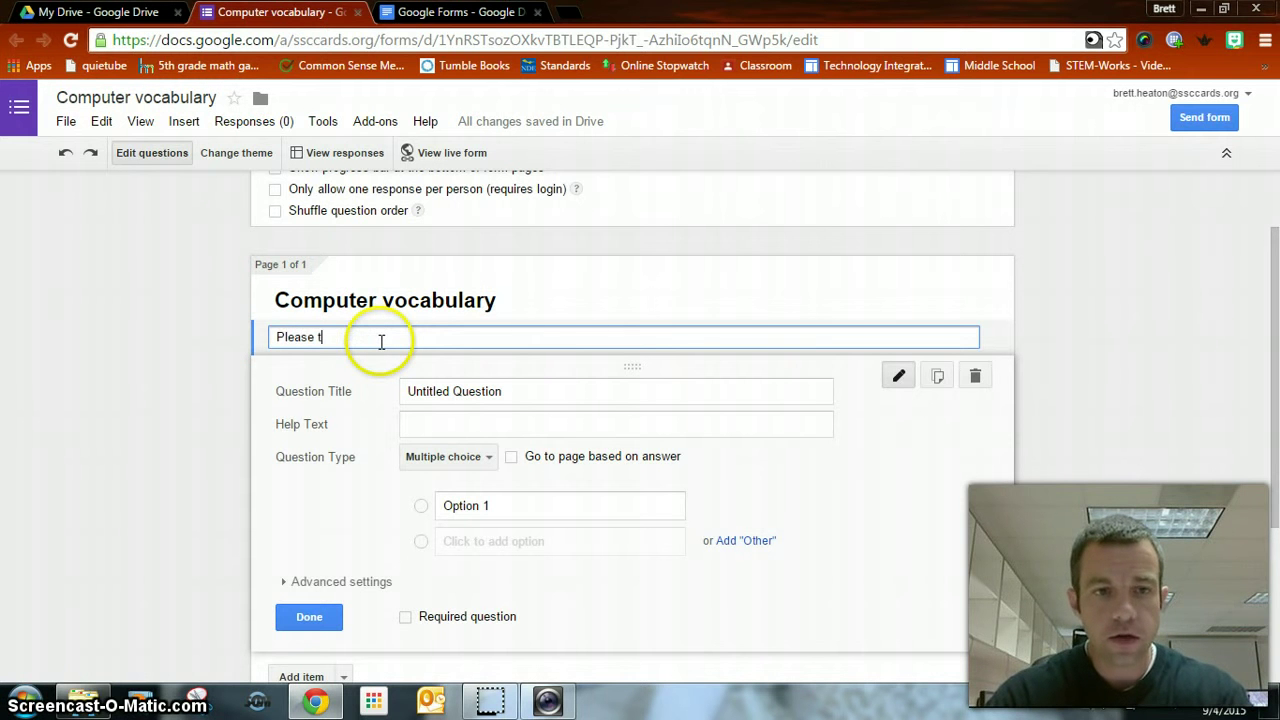
type("ake your time and d")
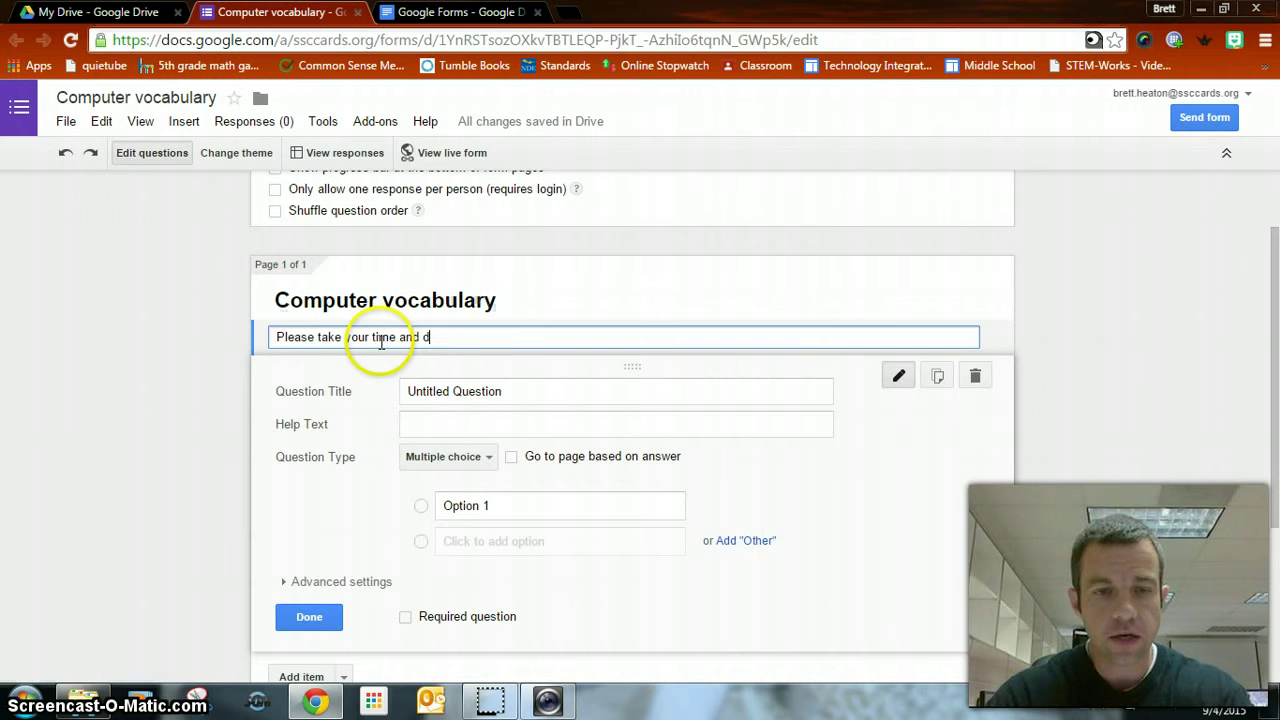
type("o your best.")
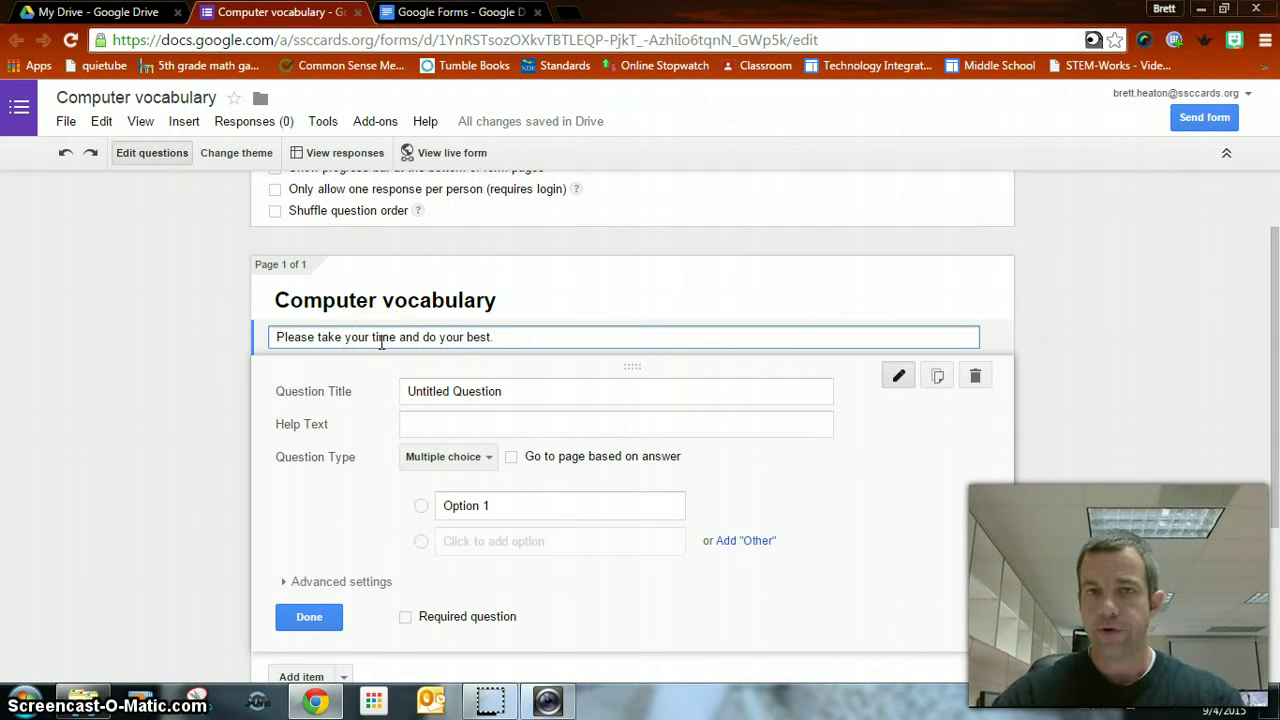
left_click(206, 370)
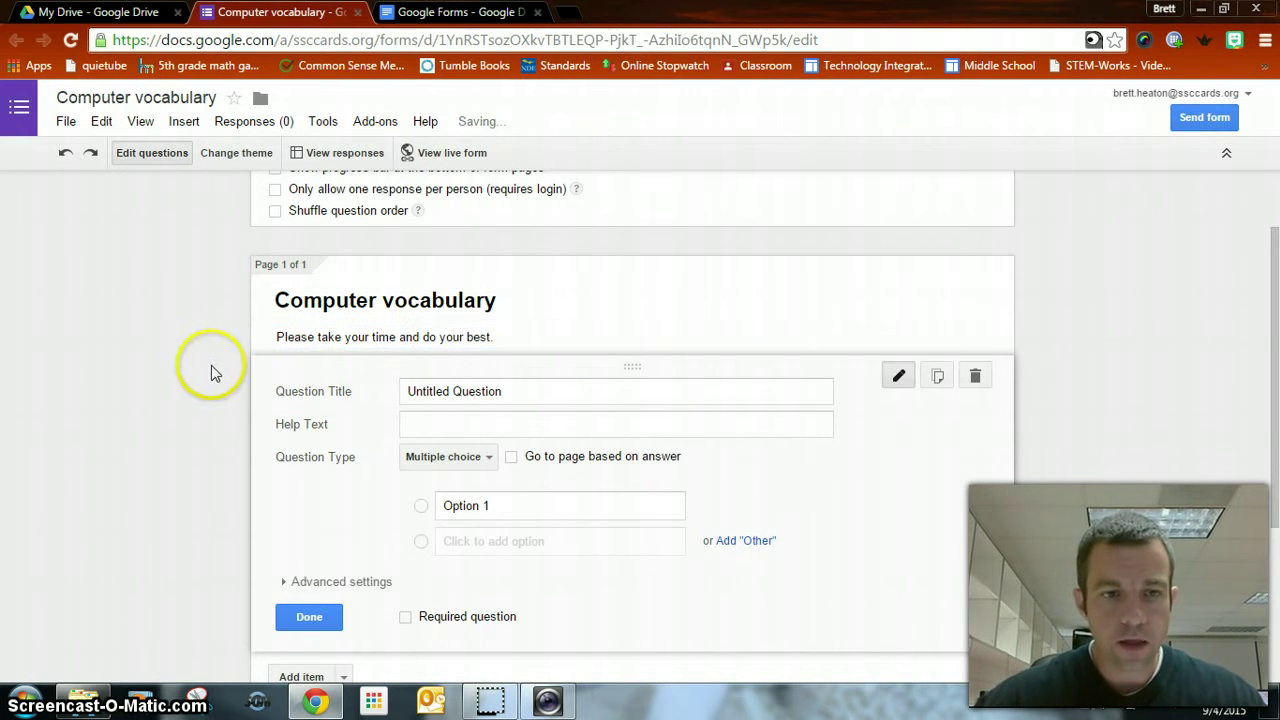
Title the first question 'What is your first name?'.
left_click(508, 393)
left_click_drag(508, 393, 384, 393)
type("What is yo")
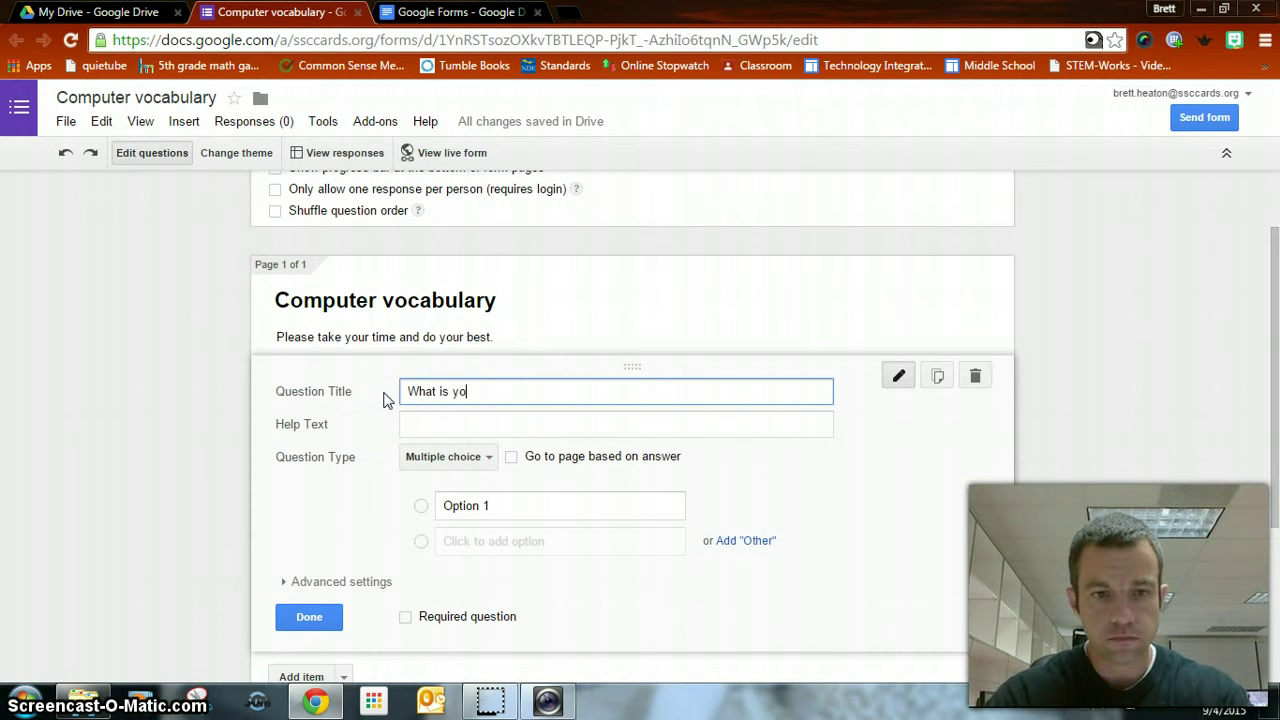
type("ur first name?")
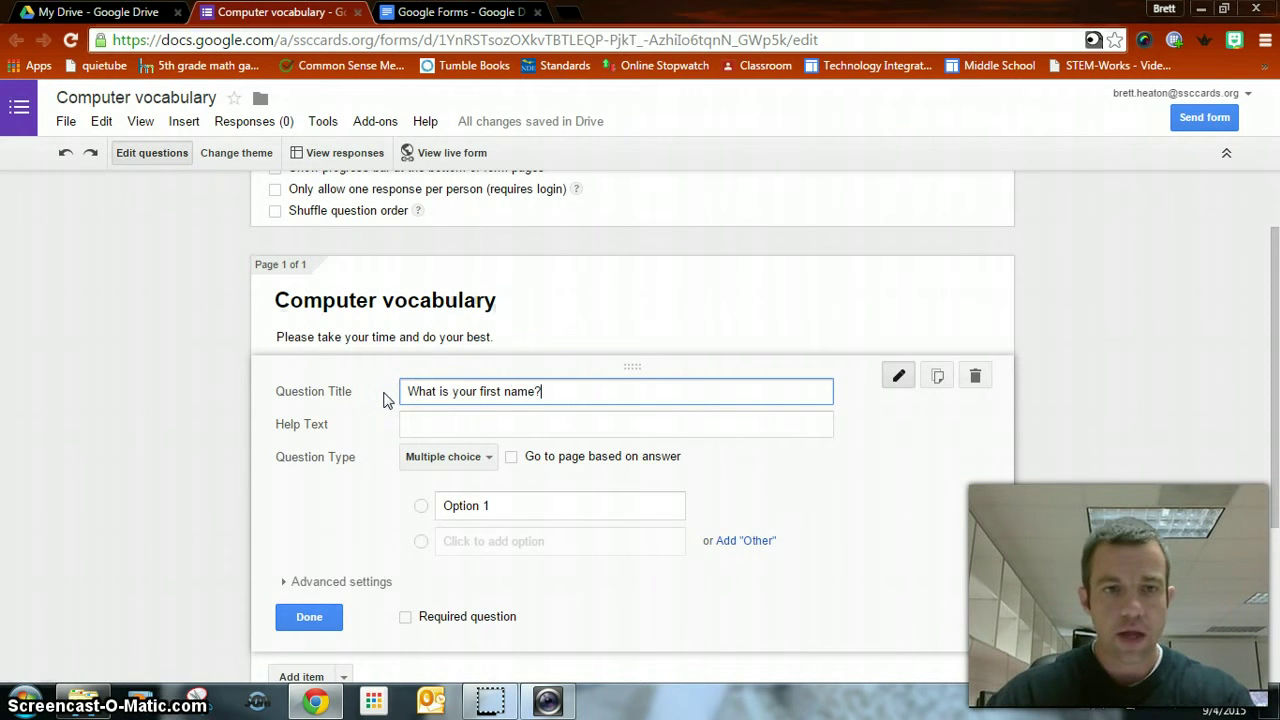
Make the first-name question a required Text question.
scroll(337, 397, "up", 1)
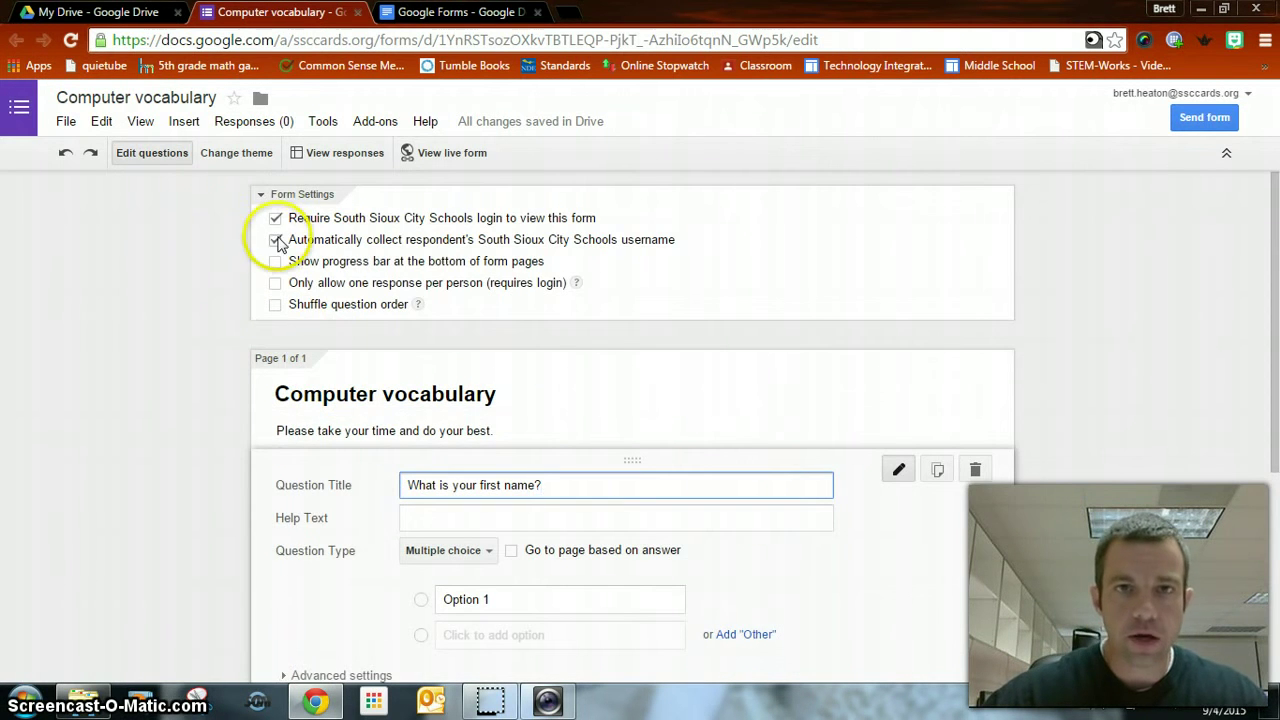
scroll(198, 352, "down", 1)
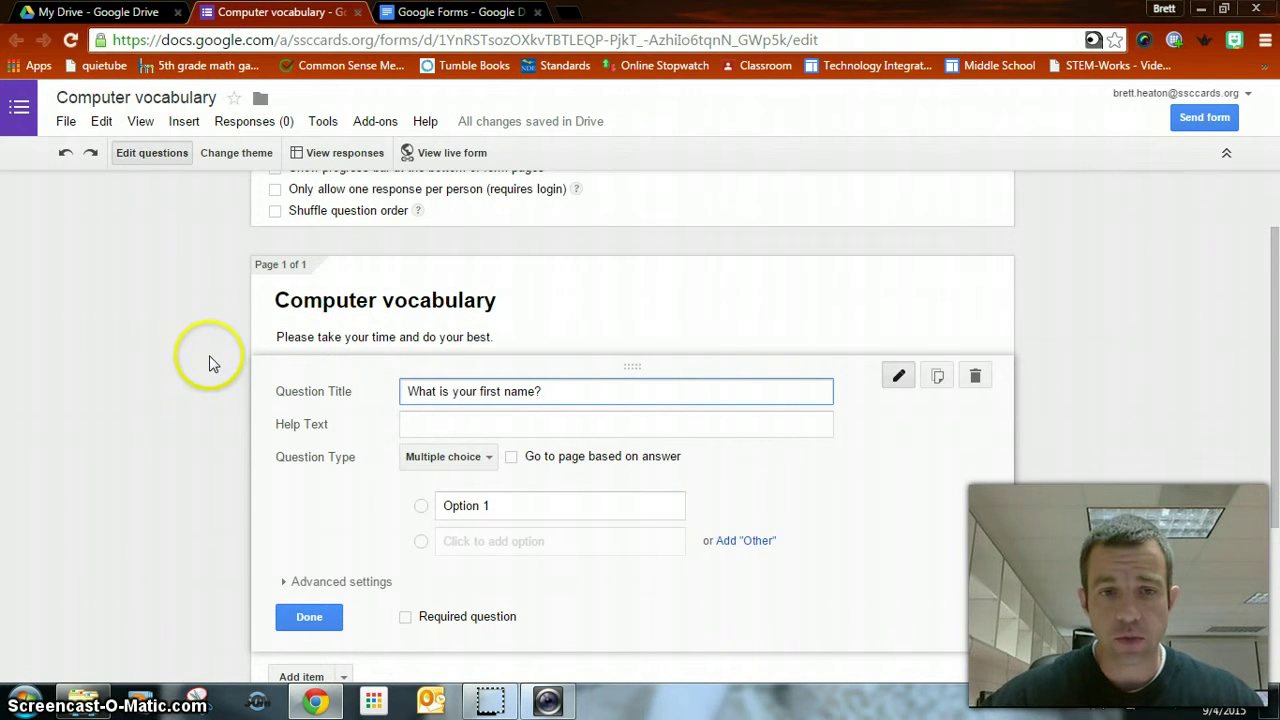
scroll(209, 355, "down", 1)
left_click(486, 364)
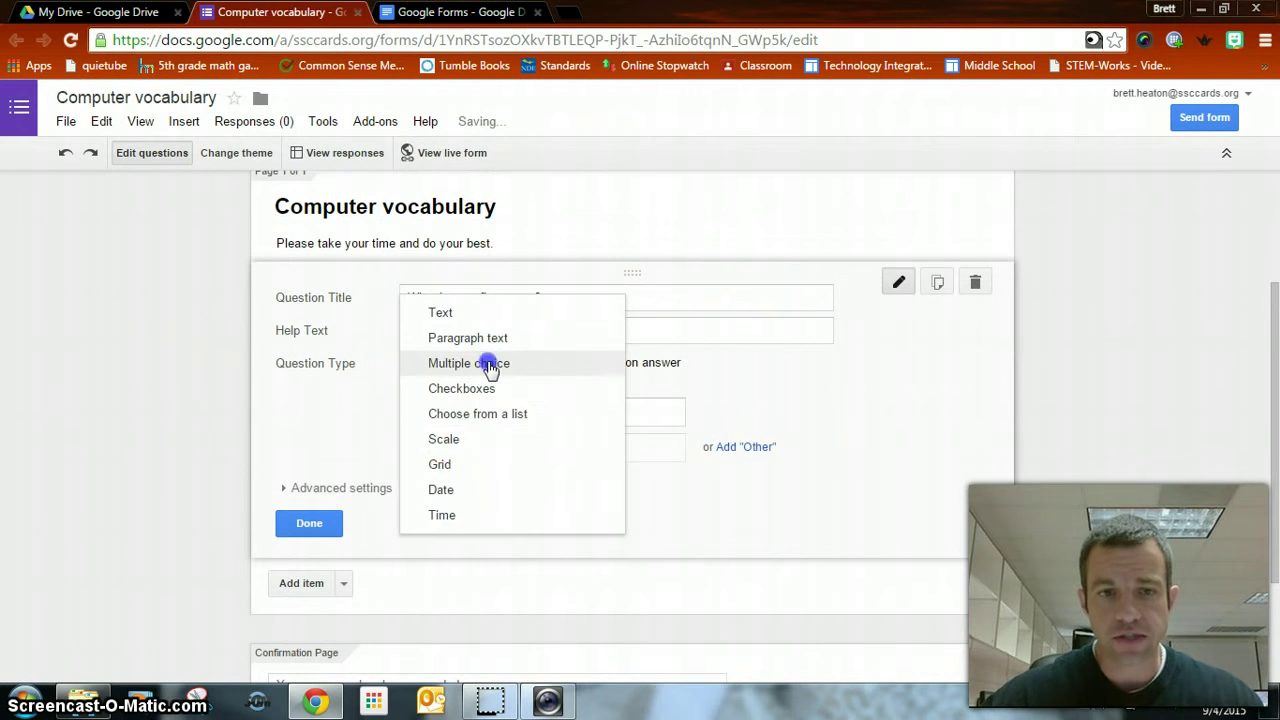
left_click(445, 314)
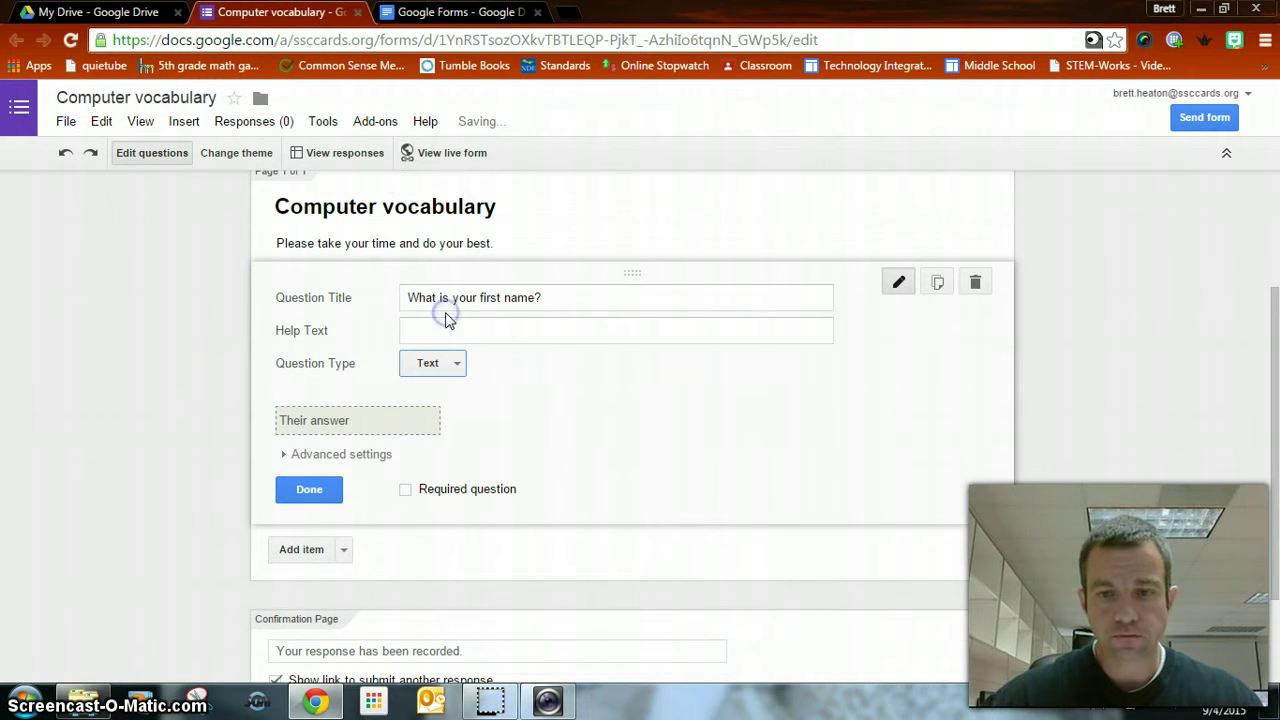
left_click(405, 490)
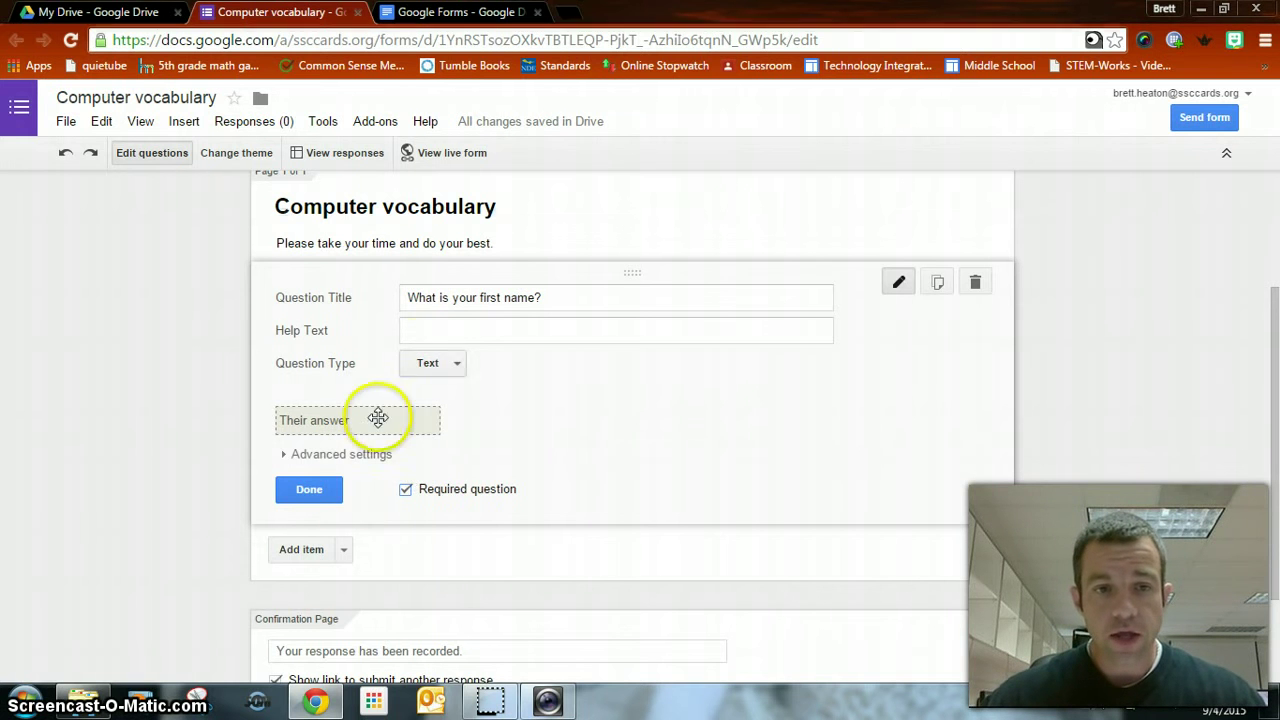
Close the first-name question and insert a new Paragraph text item below it.
left_click(312, 492)
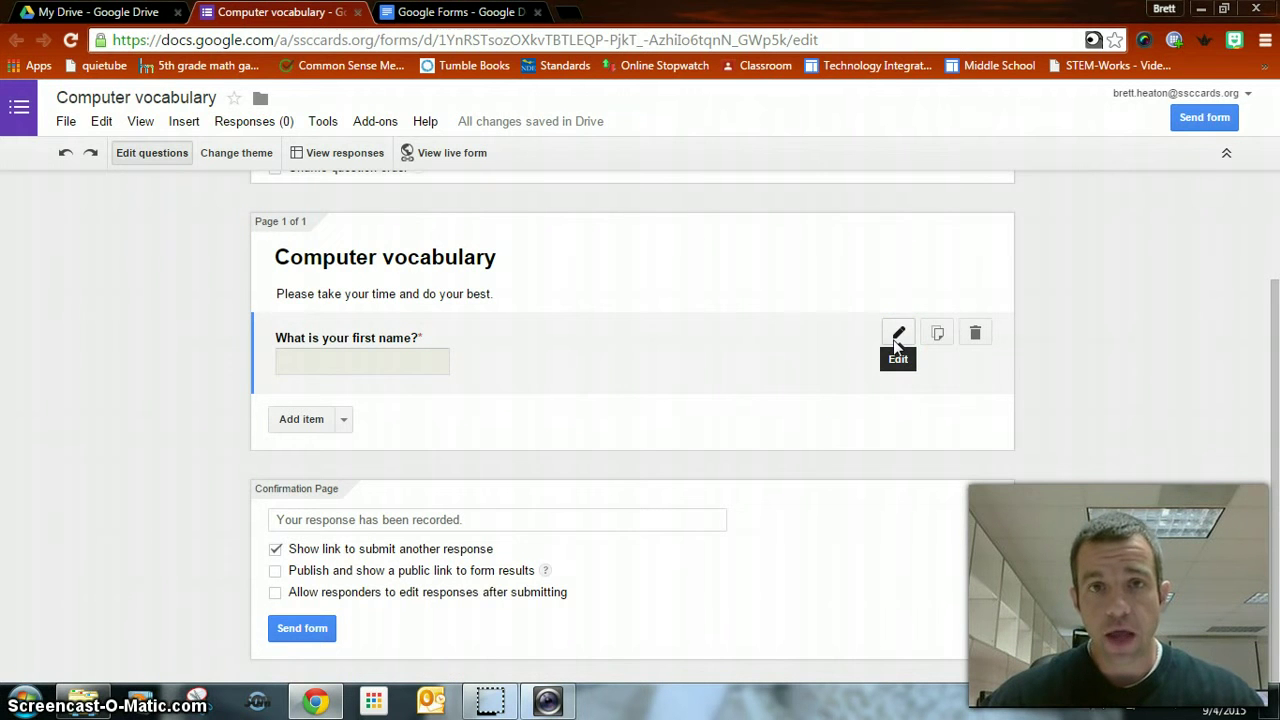
left_click(938, 336)
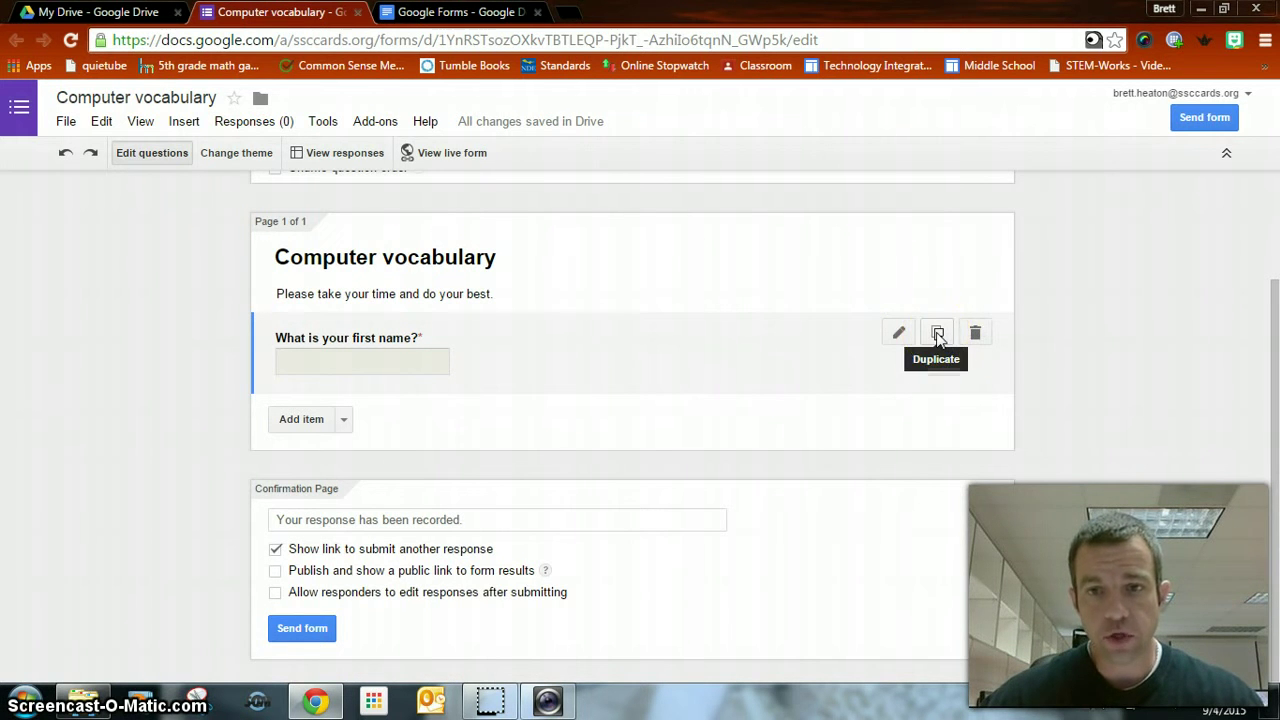
left_click(975, 335)
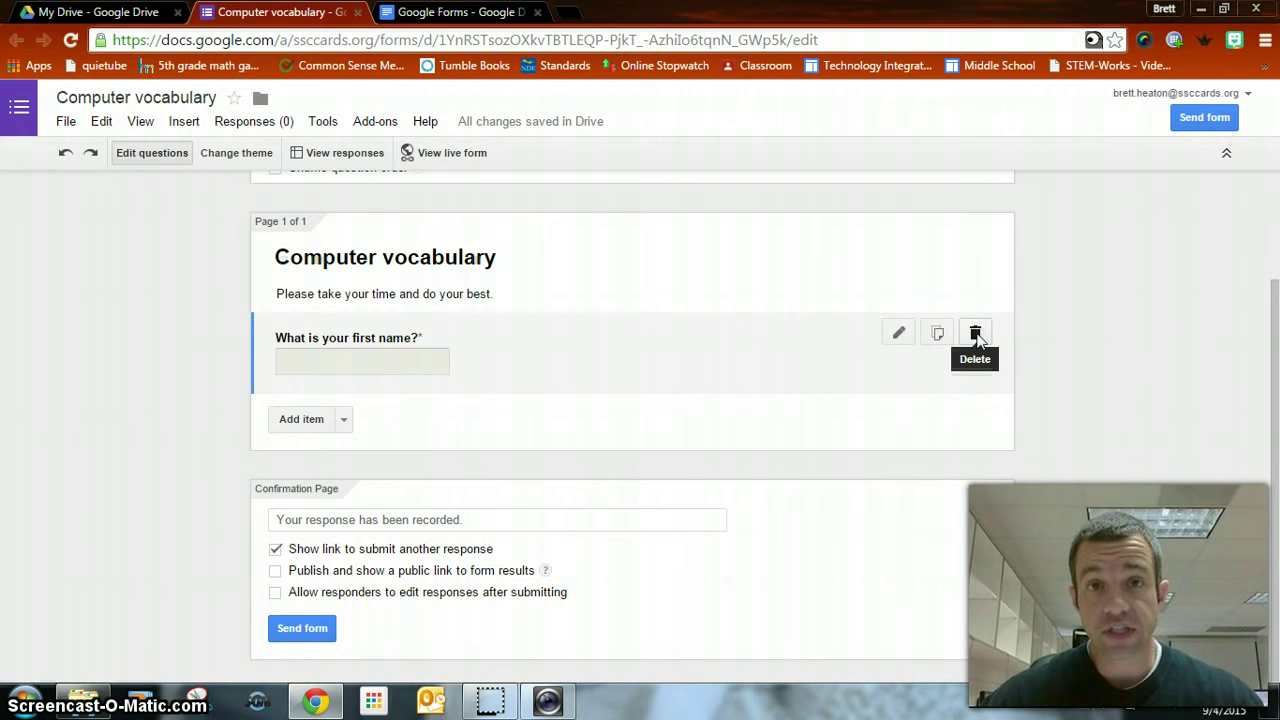
left_click(345, 420)
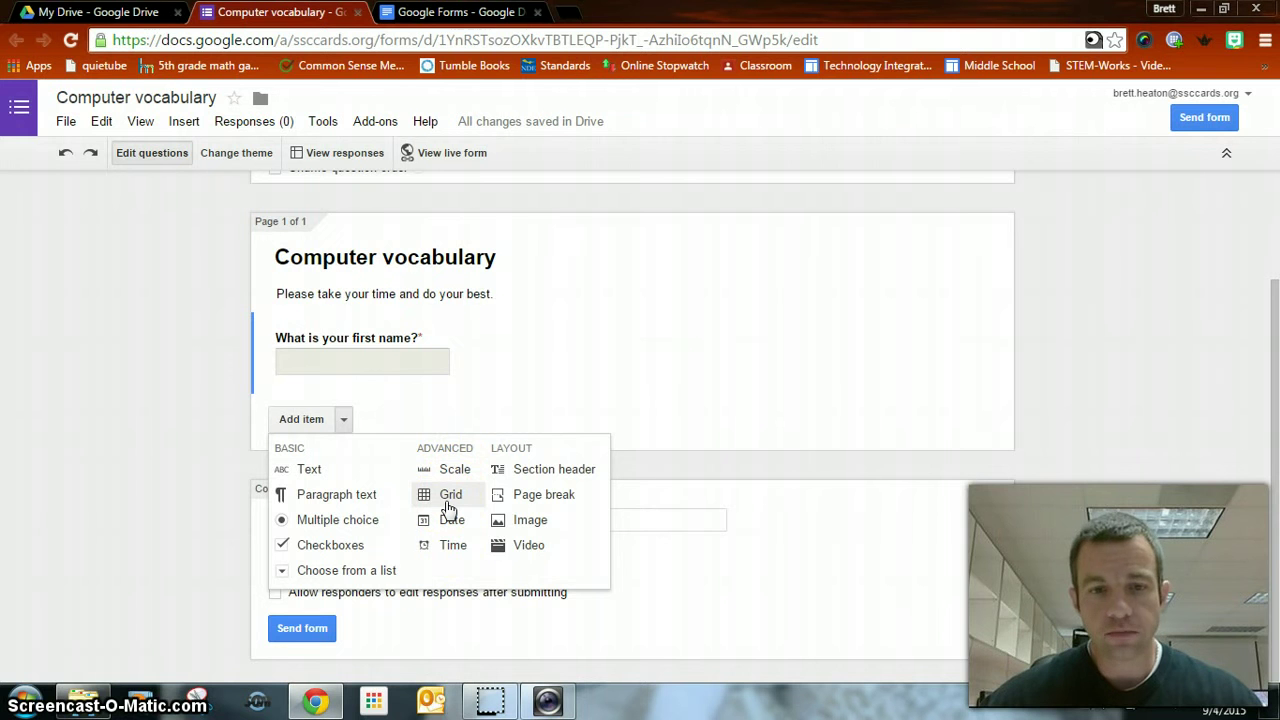
left_click(530, 522)
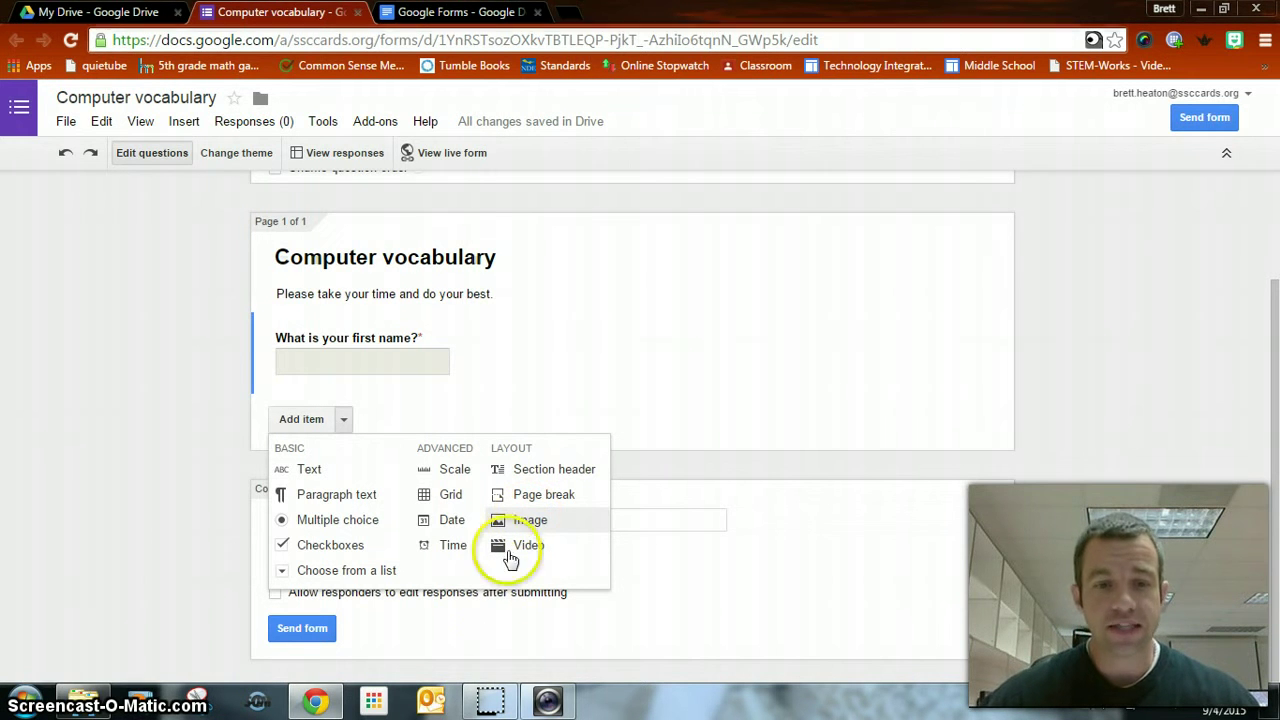
mouse_move(528, 703)
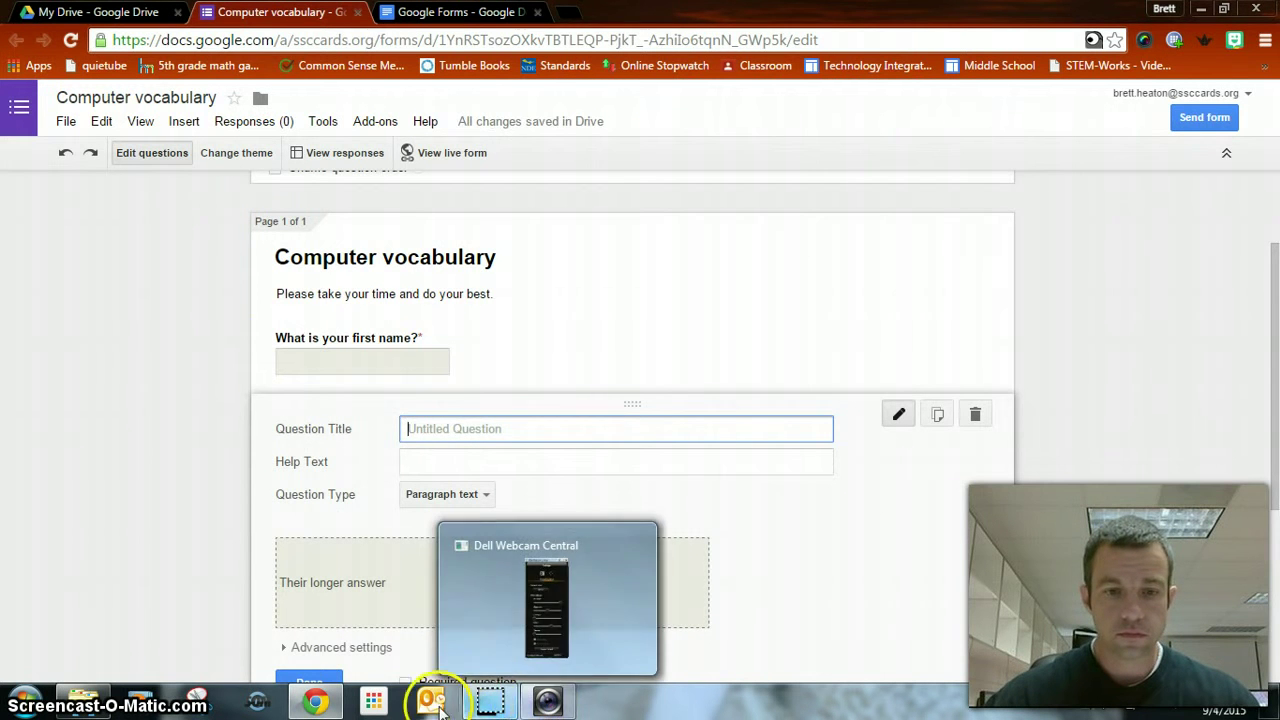
left_click(293, 468)
Make the new question multiple choice titled 'What is a mouse?'.
scroll(237, 461, "down", 2)
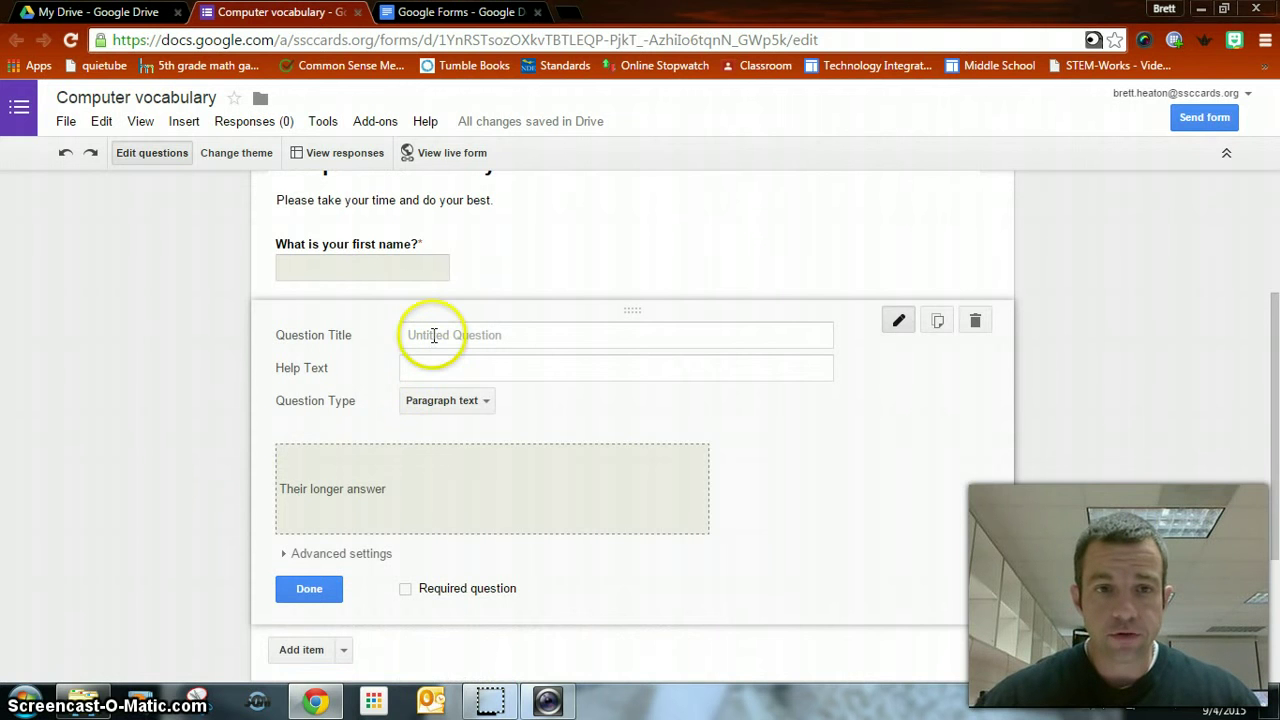
left_click(432, 334)
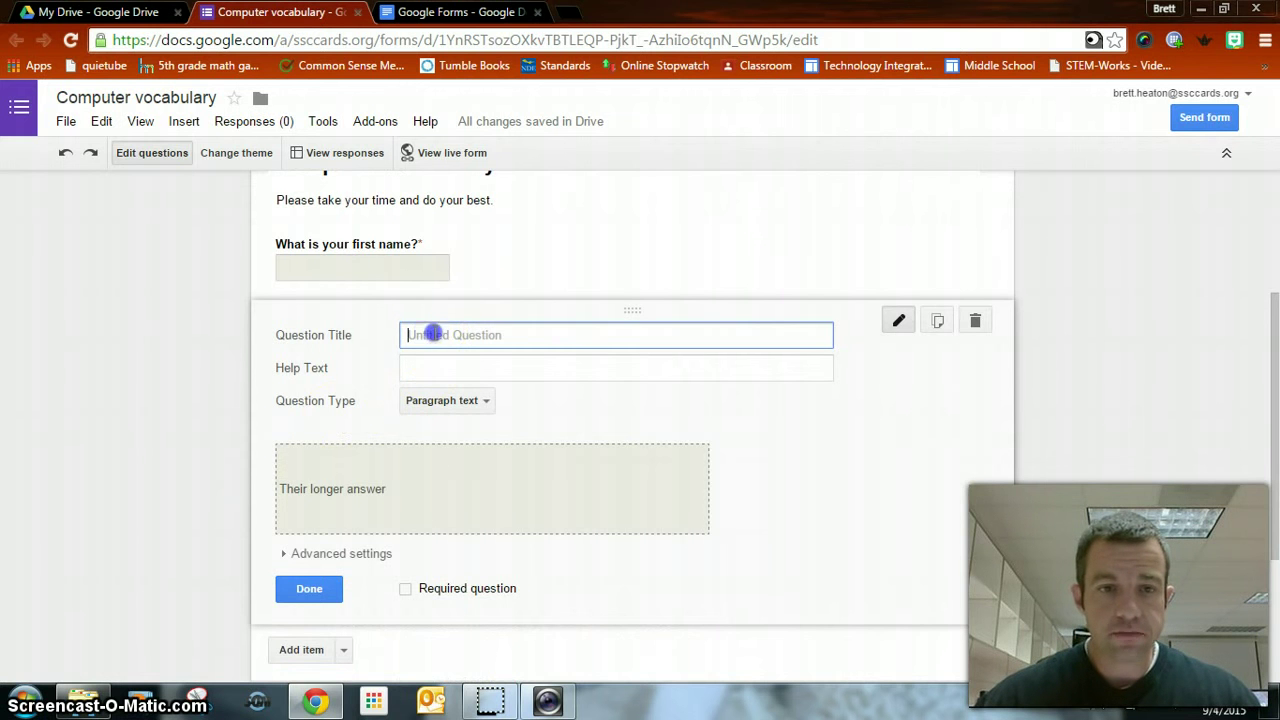
left_click(484, 401)
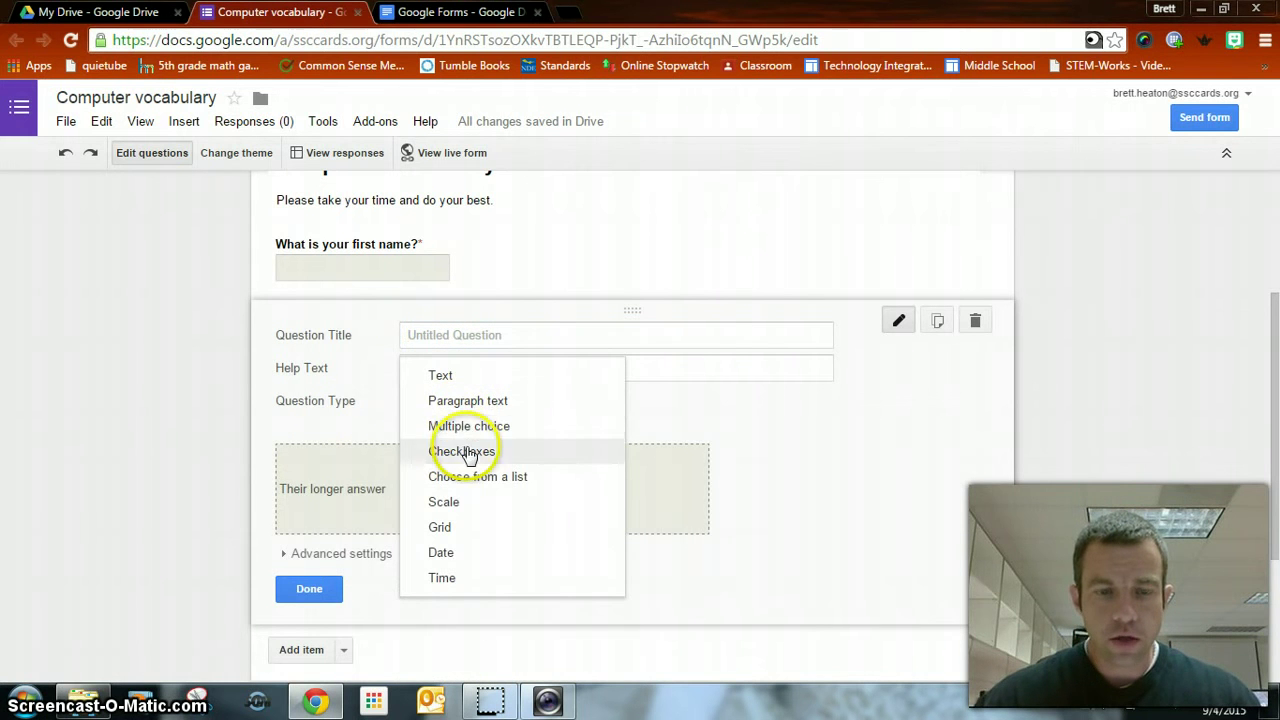
left_click(465, 427)
left_click(466, 334)
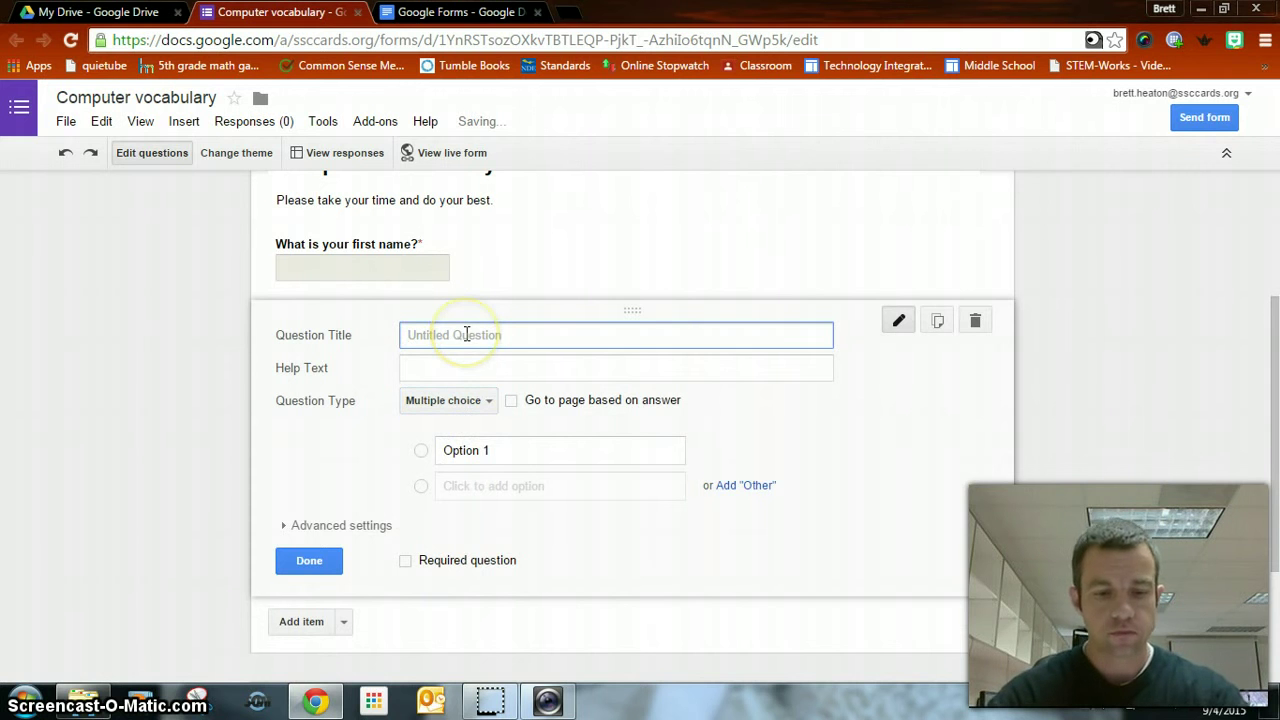
type("What is a")
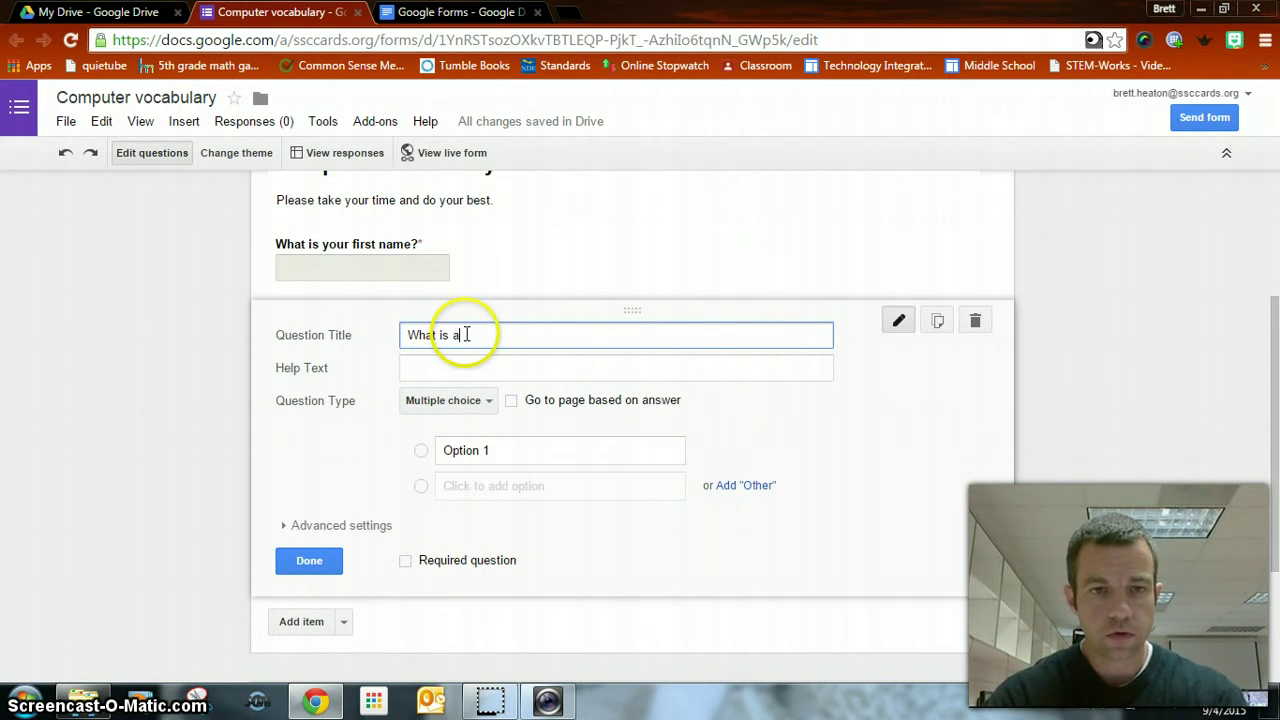
type(" mouse")
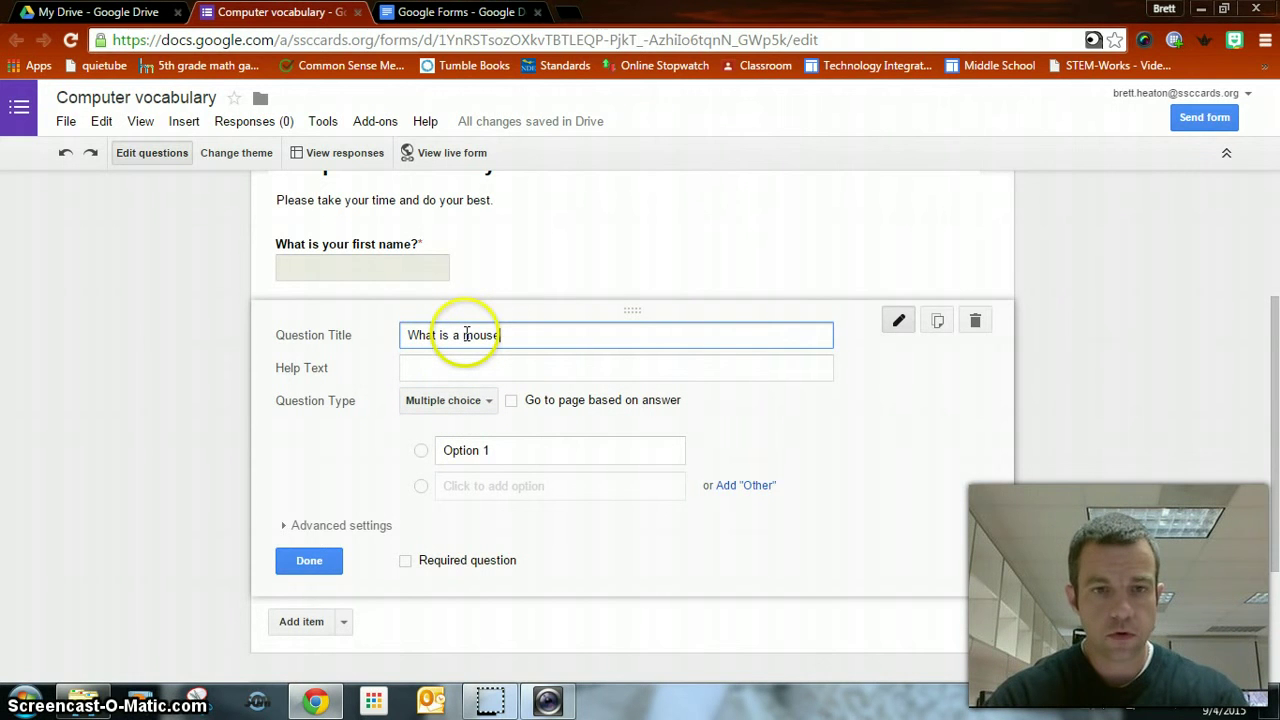
type("?")
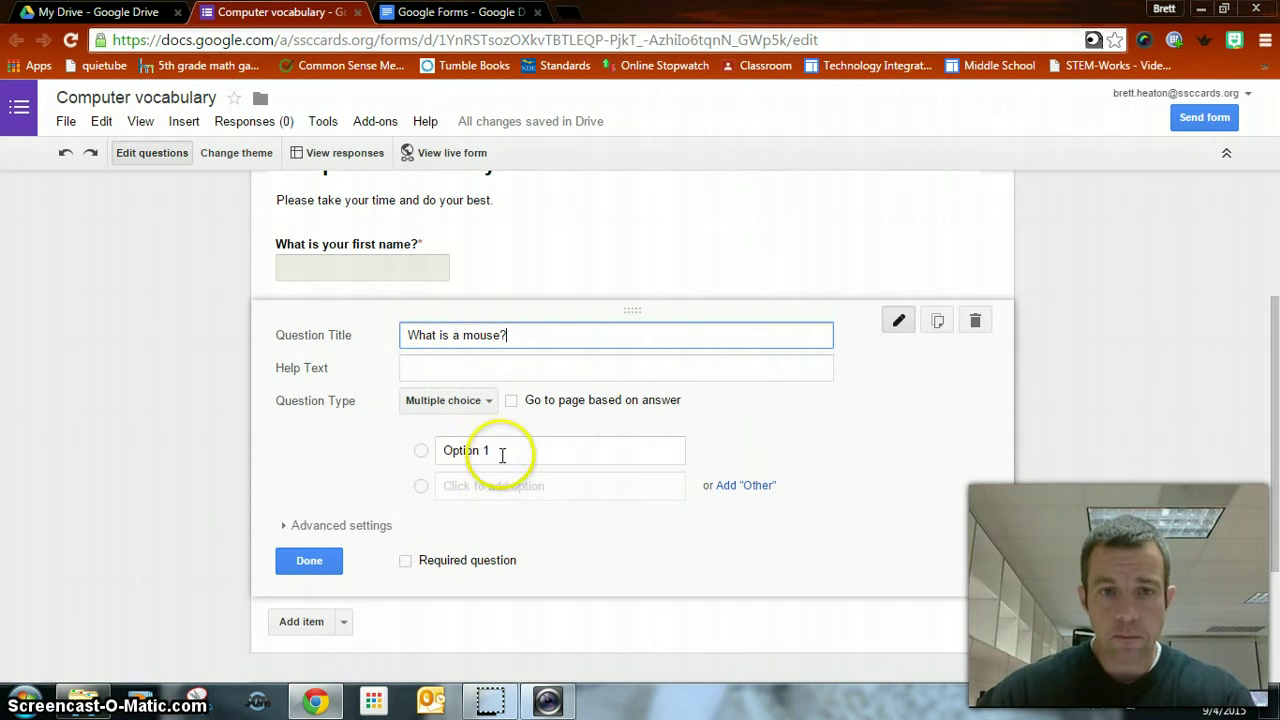
Fill in the first answer and add 'something you use to navigate your computer' as the second.
left_click(500, 451)
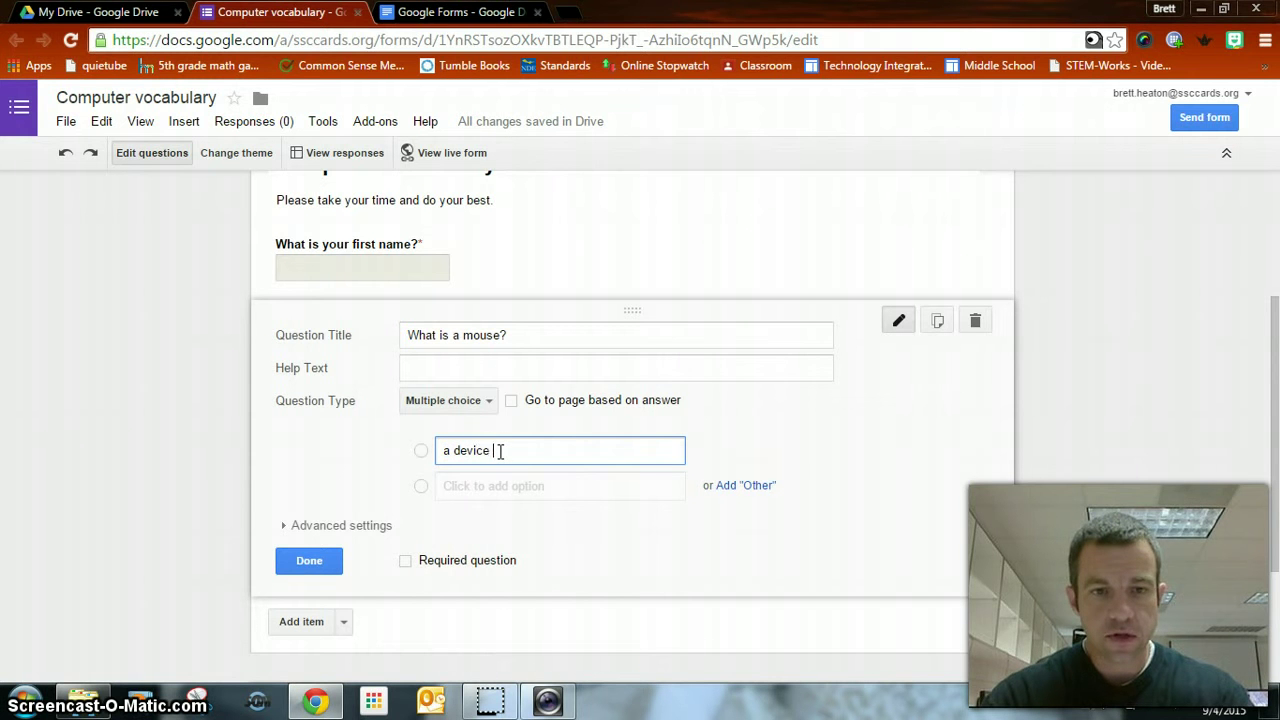
key("BackSpace")
key("BackSpace")
type("d to print")
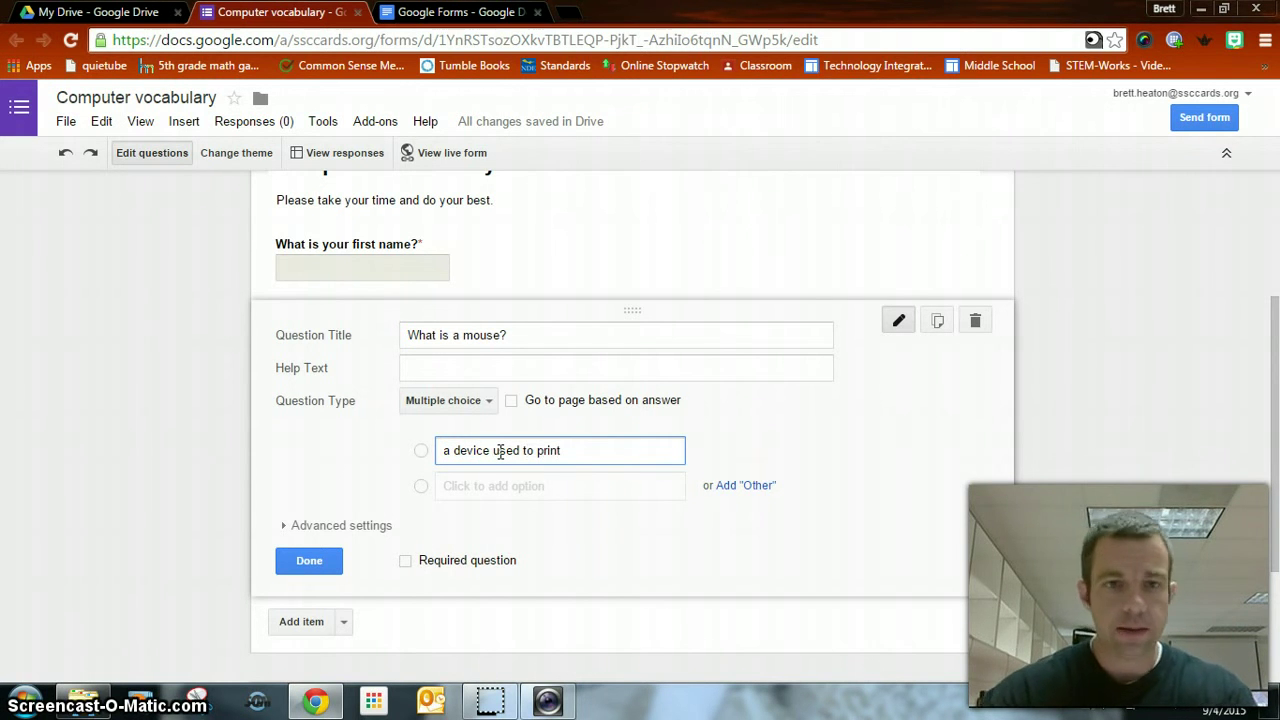
left_click(515, 486)
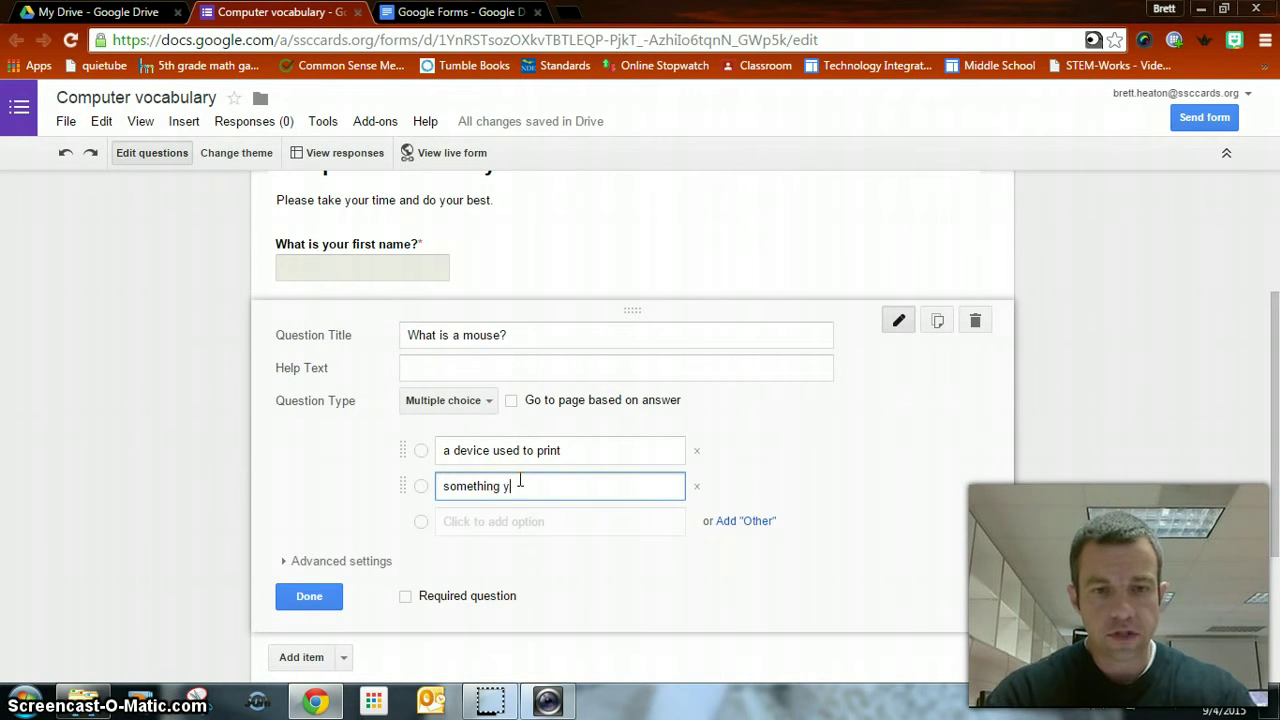
type("something you use to navigate")
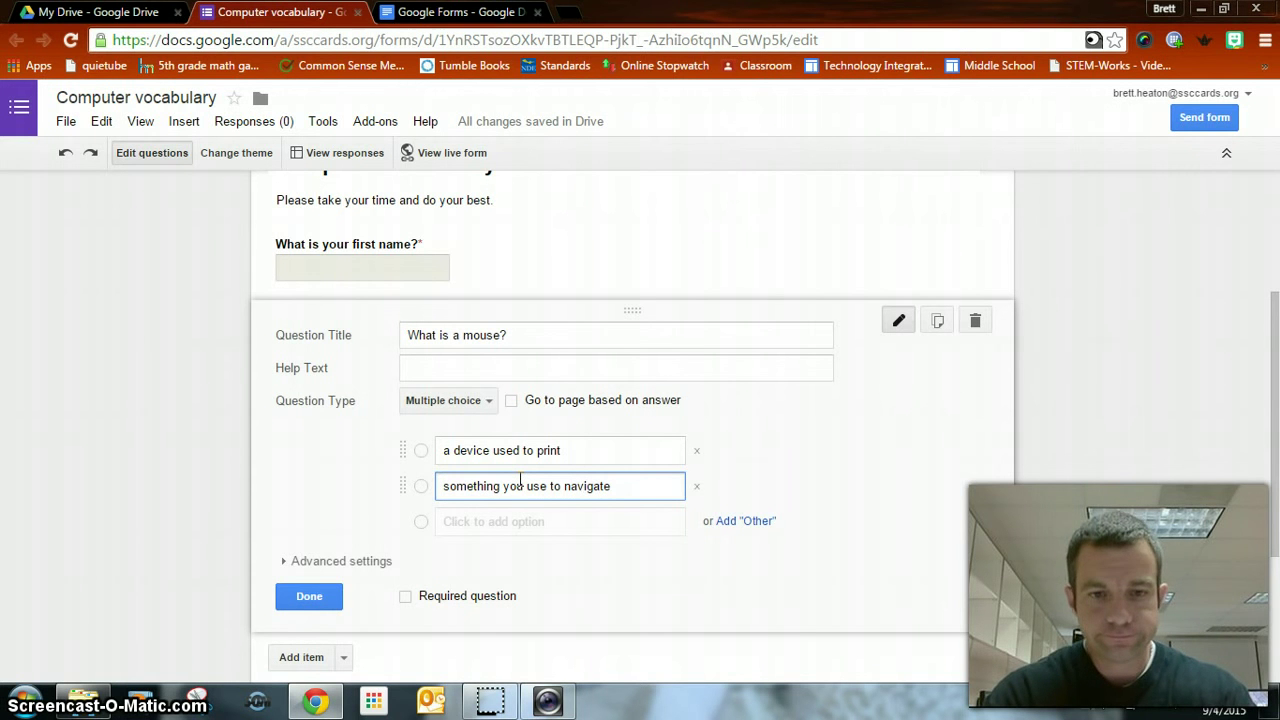
type(" your comput")
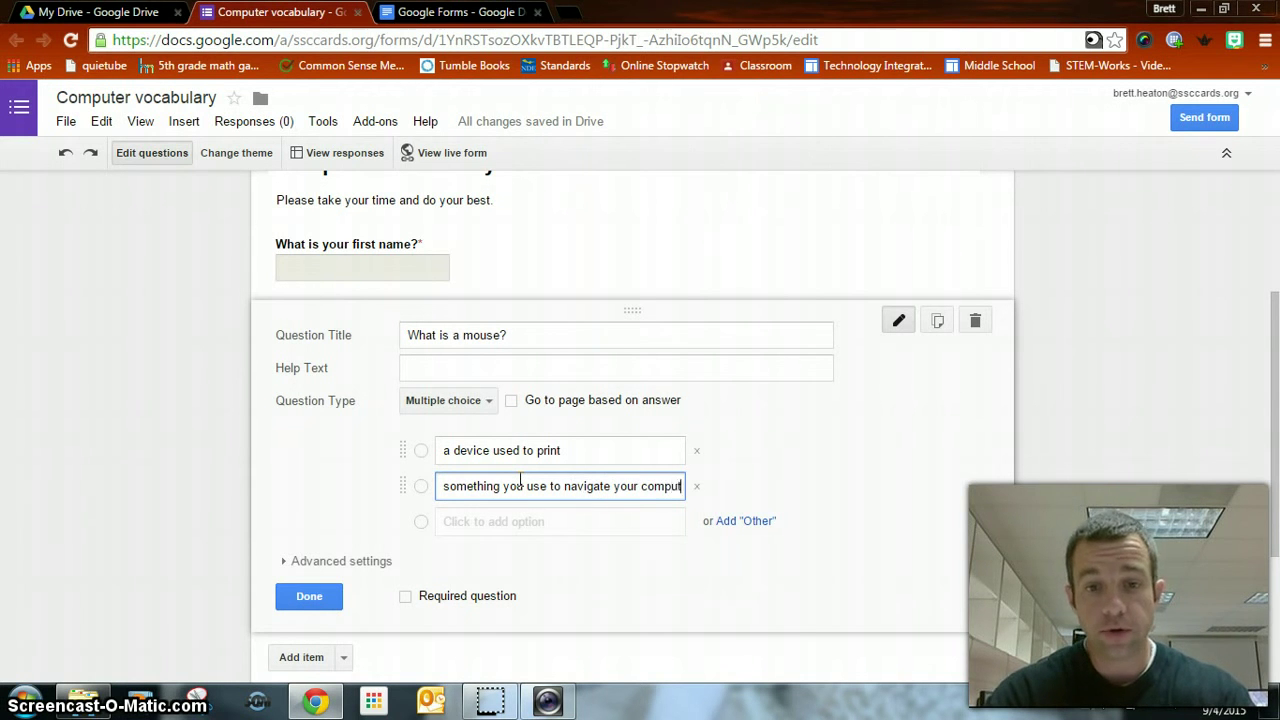
type("er")
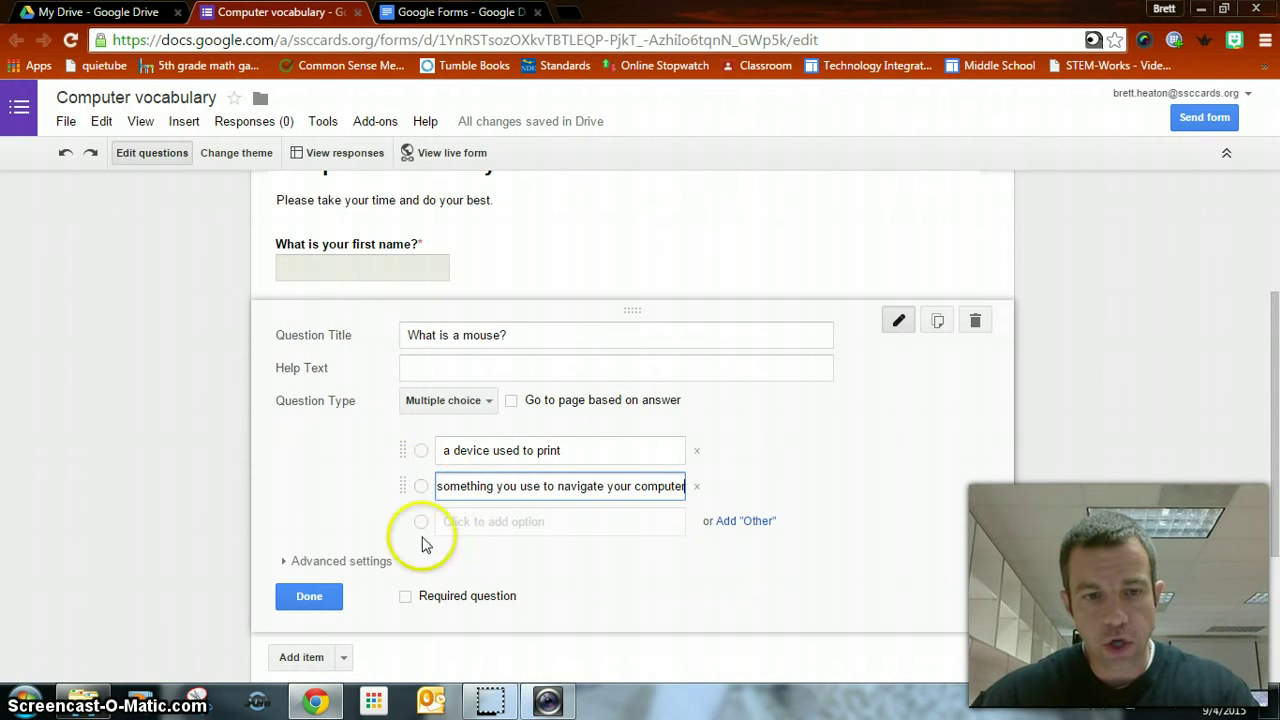
Make the mouse question required with shuffled option order, then finish editing it.
left_click(405, 596)
left_click(320, 561)
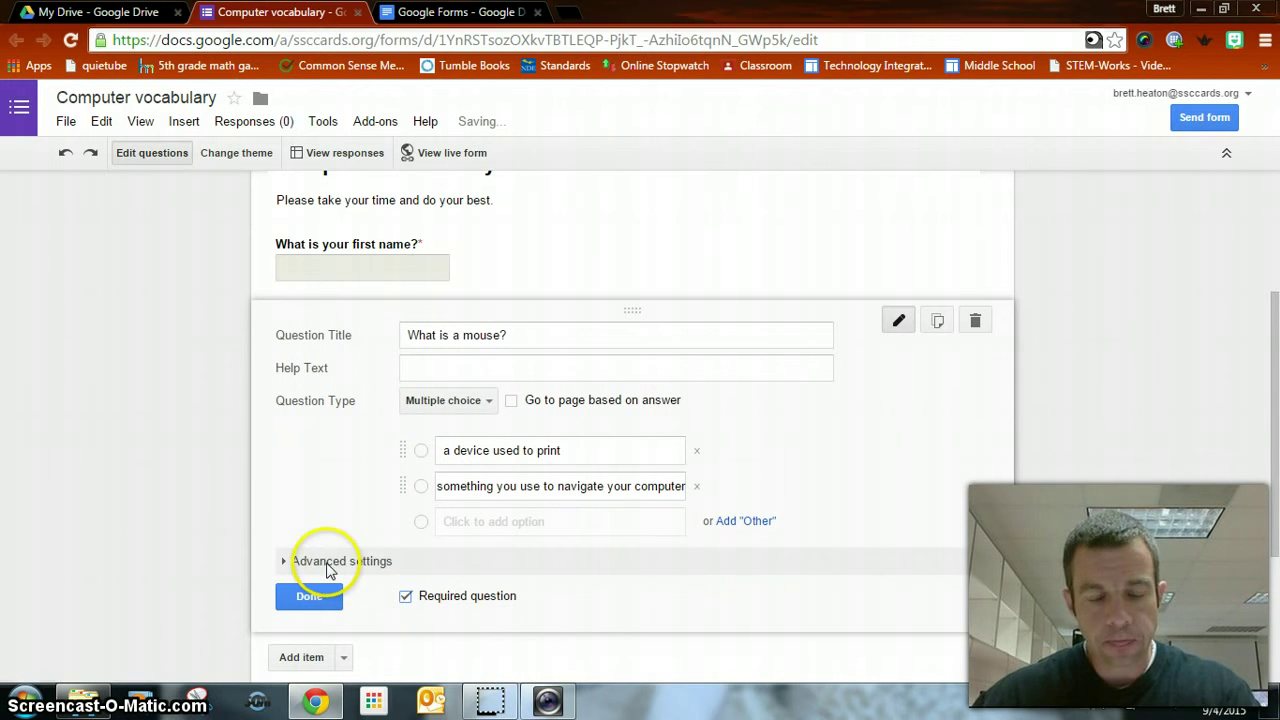
left_click(298, 597)
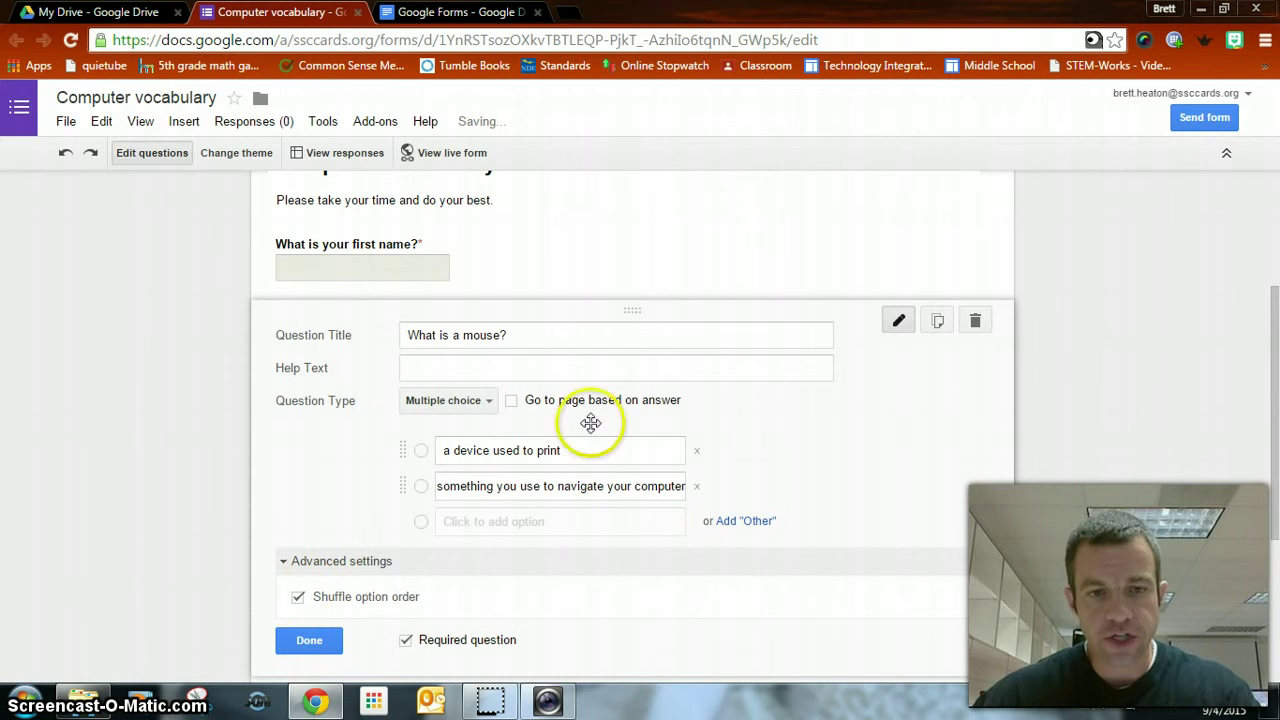
left_click(323, 641)
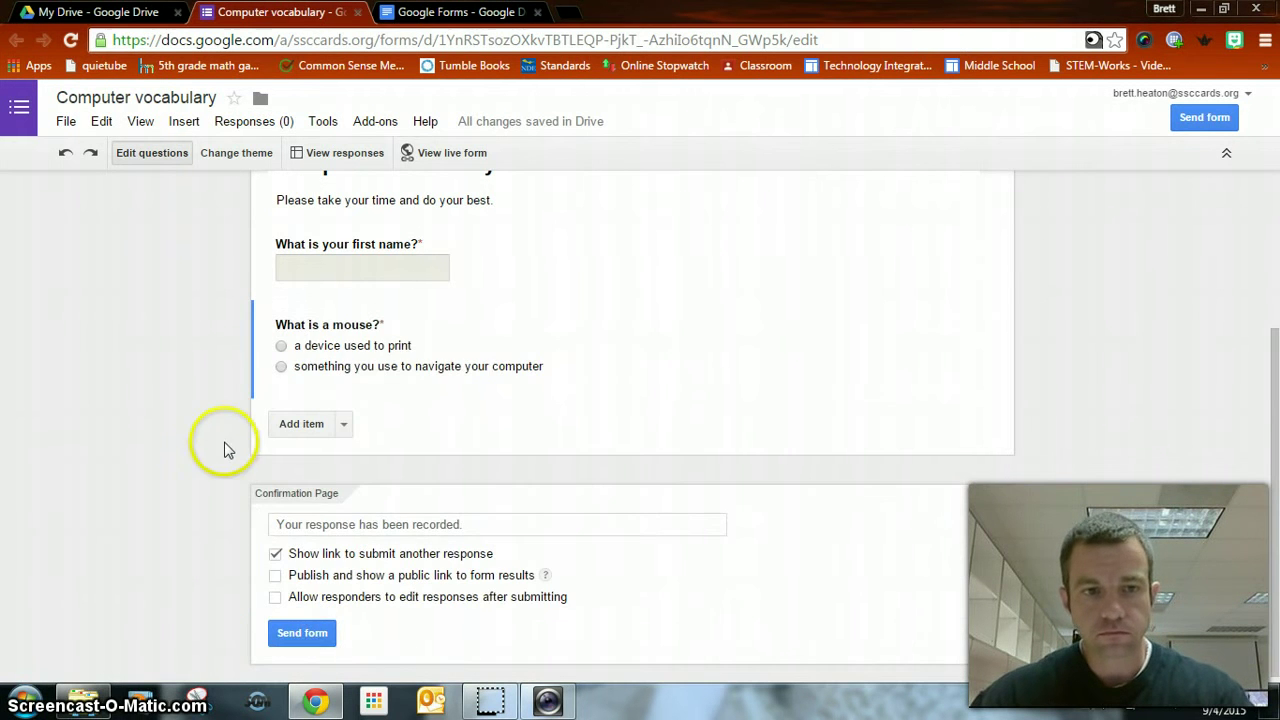
scroll(225, 450, "up", 2)
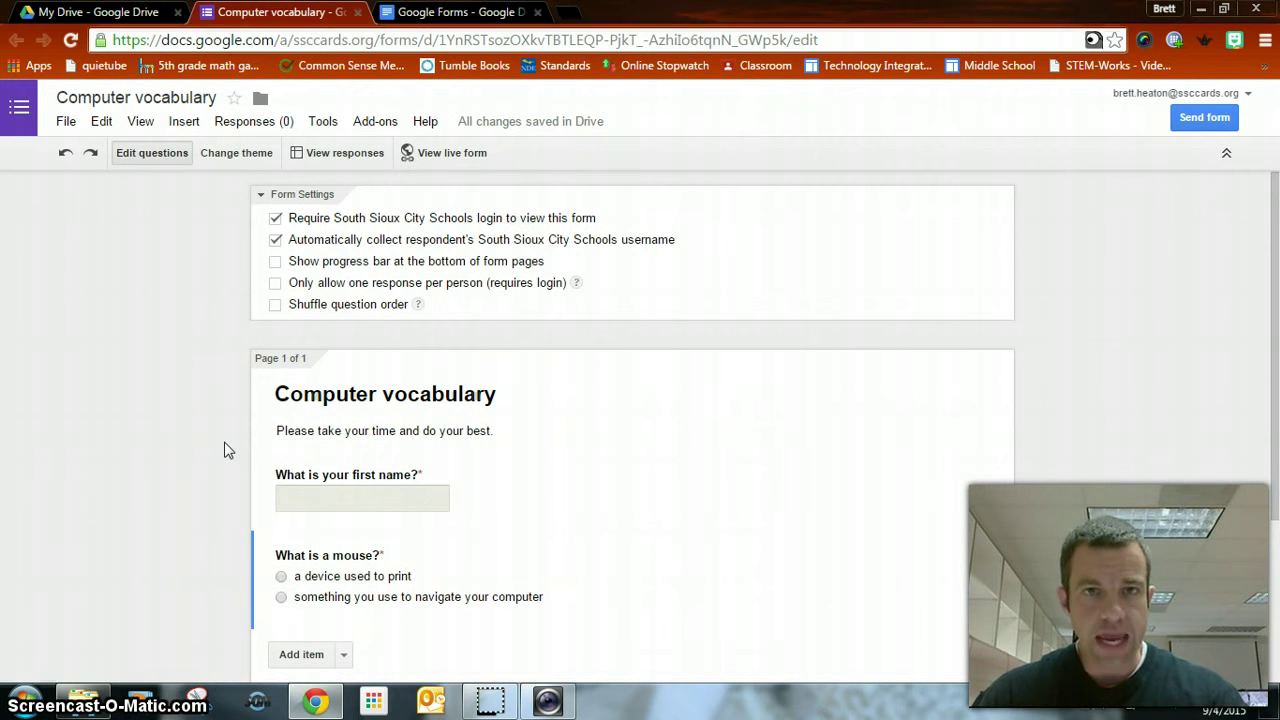
scroll(225, 450, "down", 1)
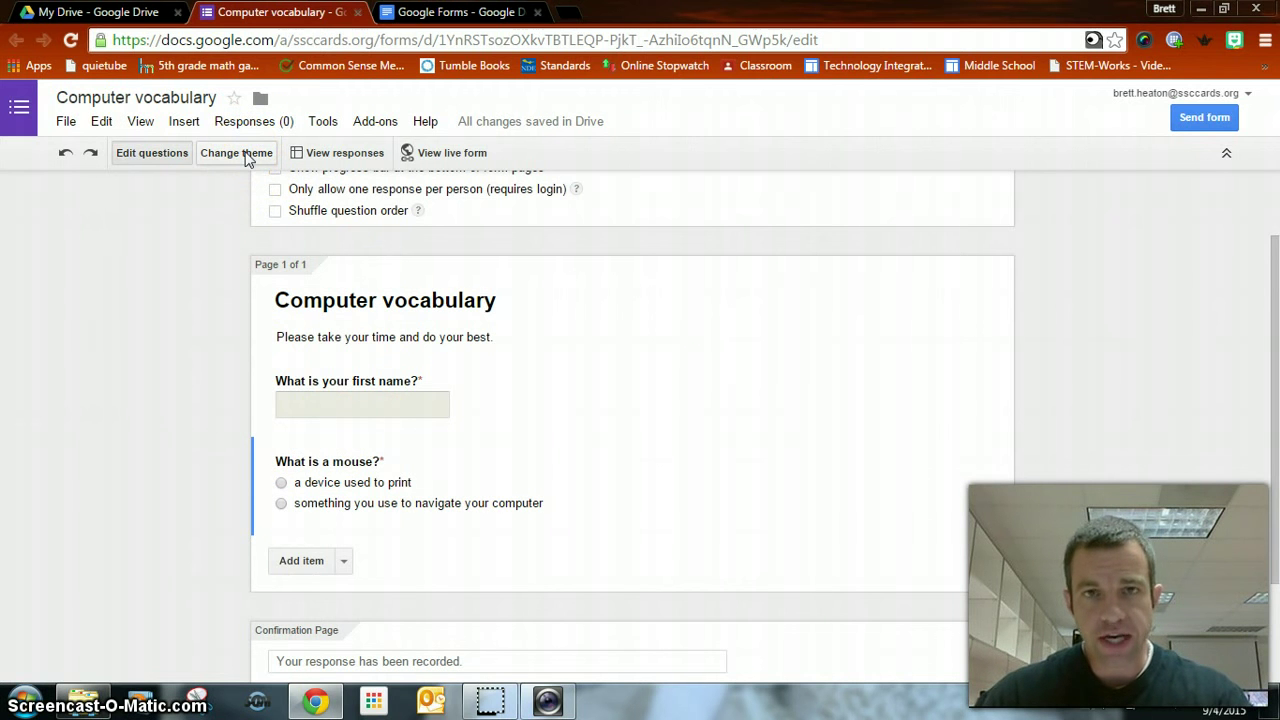
left_click(458, 12)
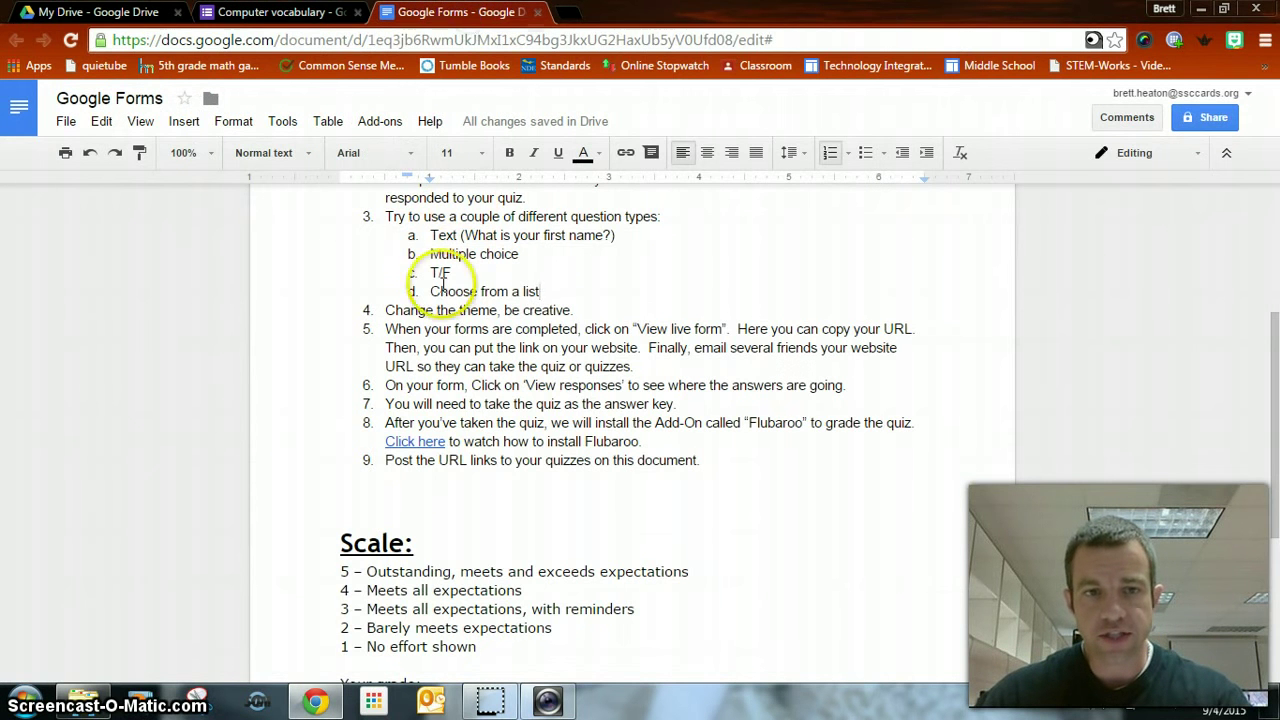
left_click(283, 12)
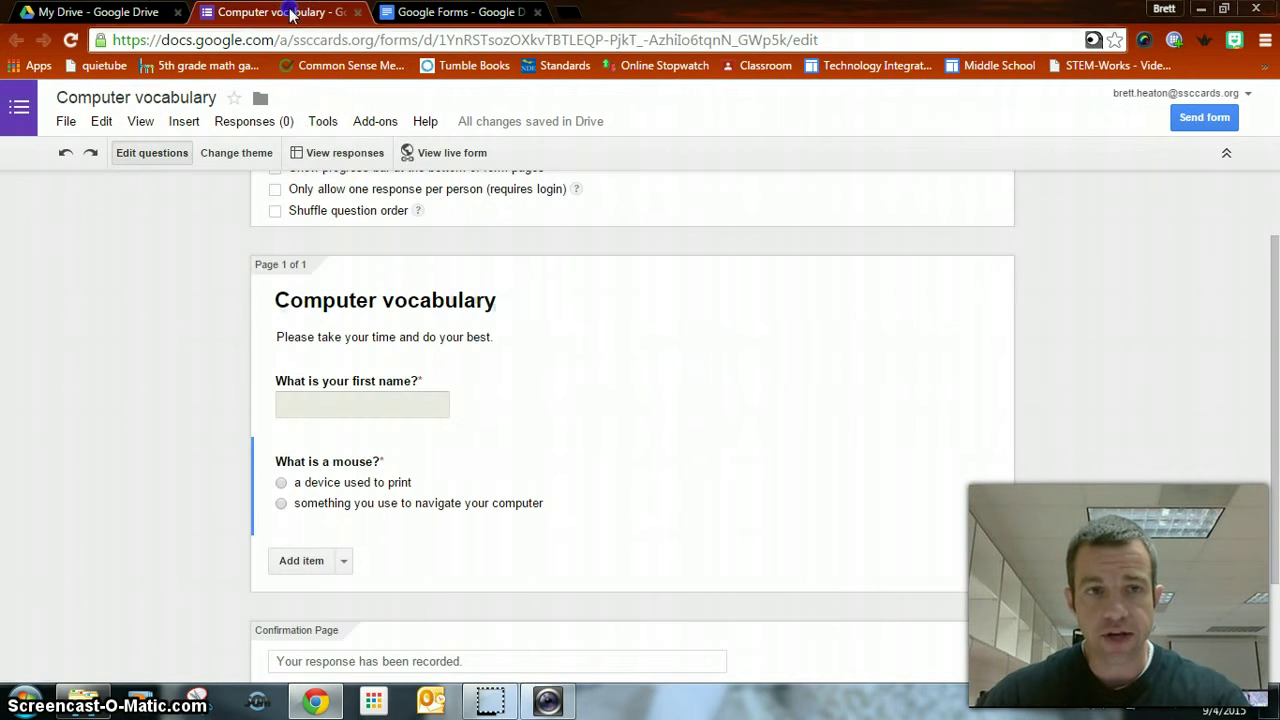
left_click(246, 155)
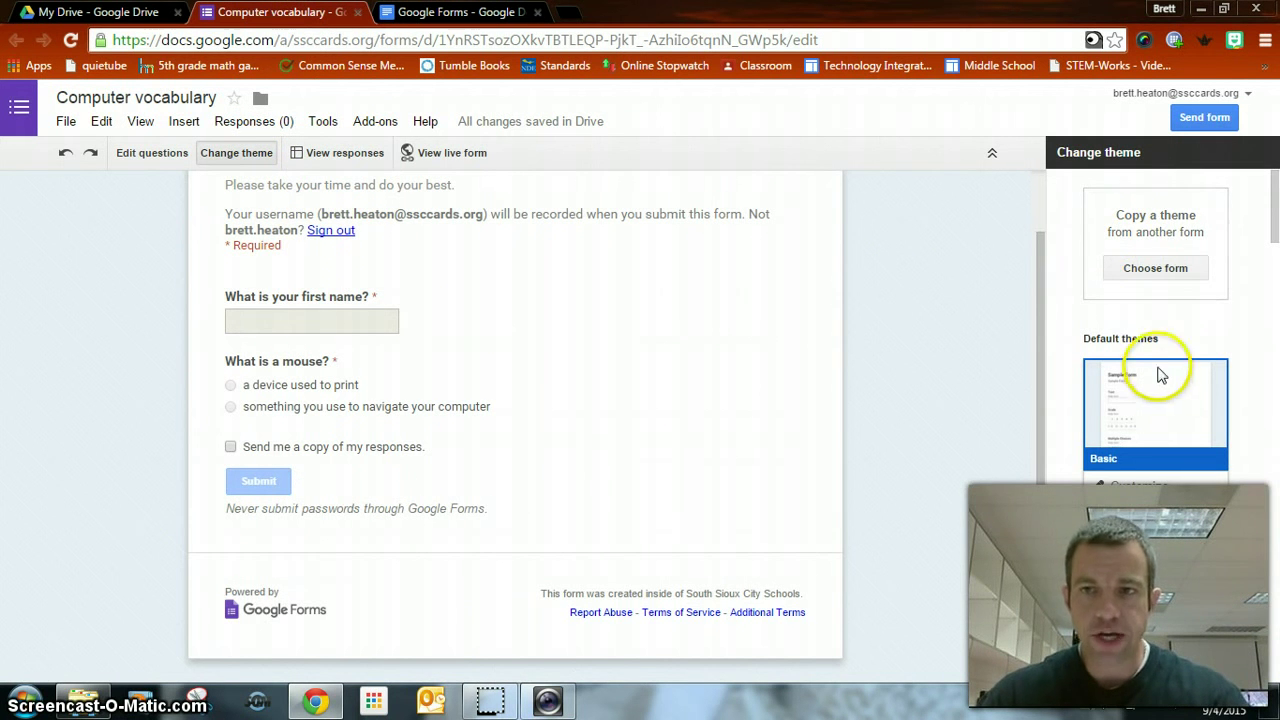
mouse_move(1271, 214)
left_mouse_down()
mouse_move(1274, 640)
mouse_move(1275, 195)
left_mouse_up()
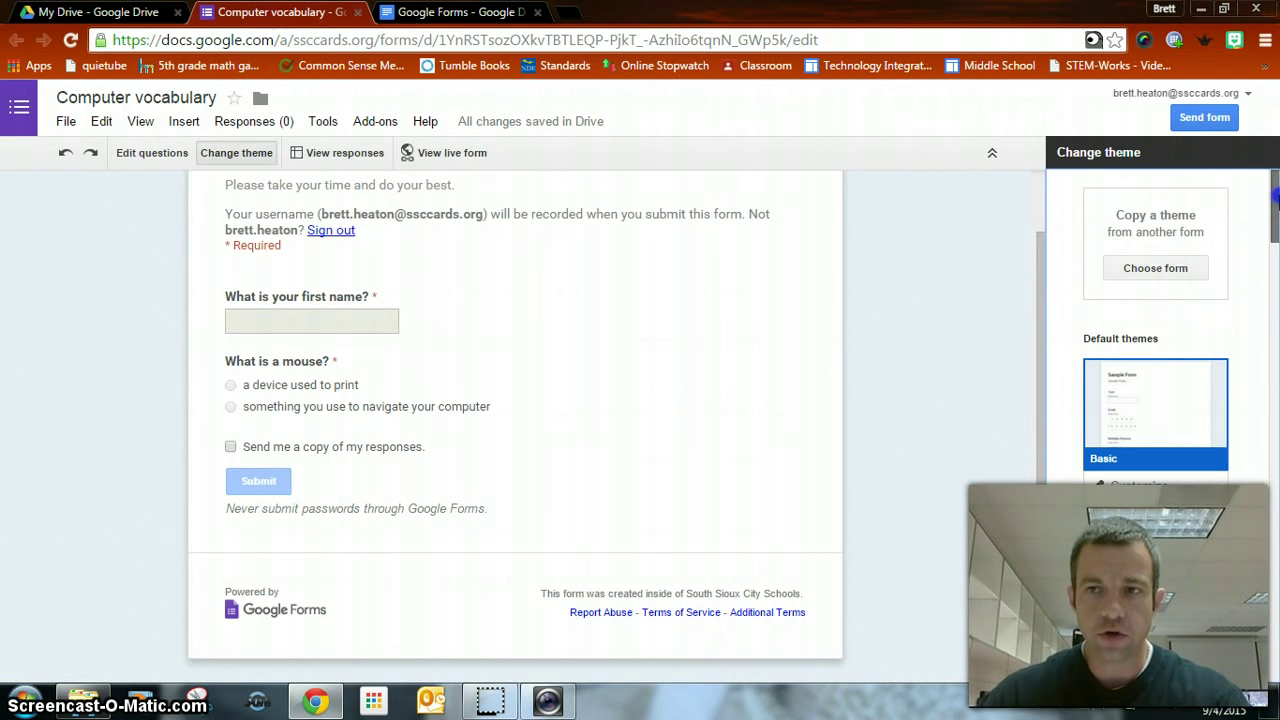
left_click(152, 155)
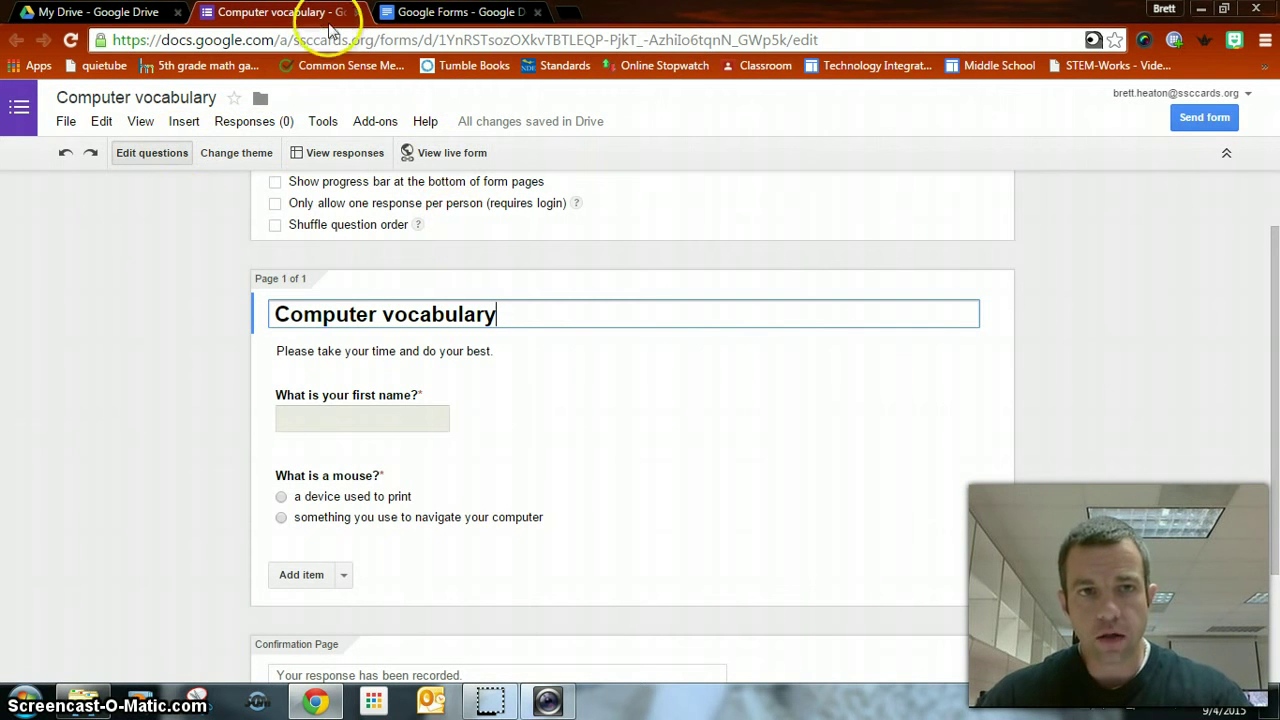
Open the live form and copy its web address.
left_click(449, 155)
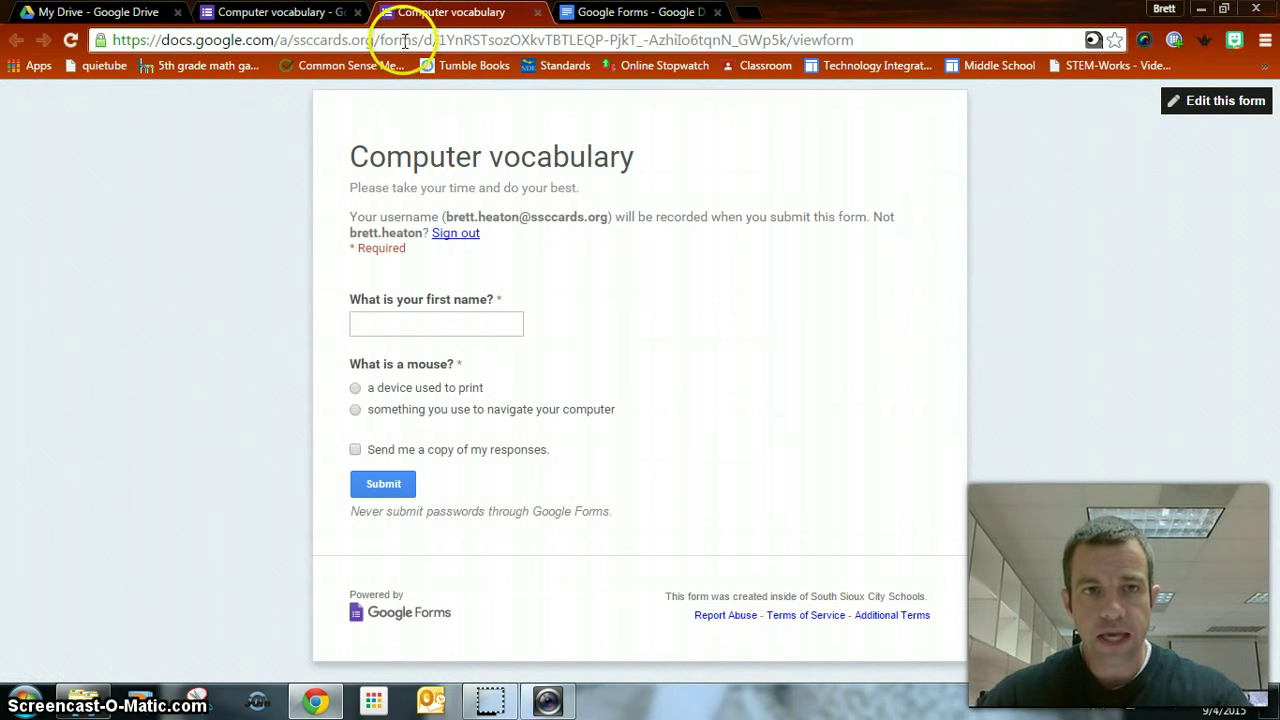
left_click(403, 39)
right_click(403, 39)
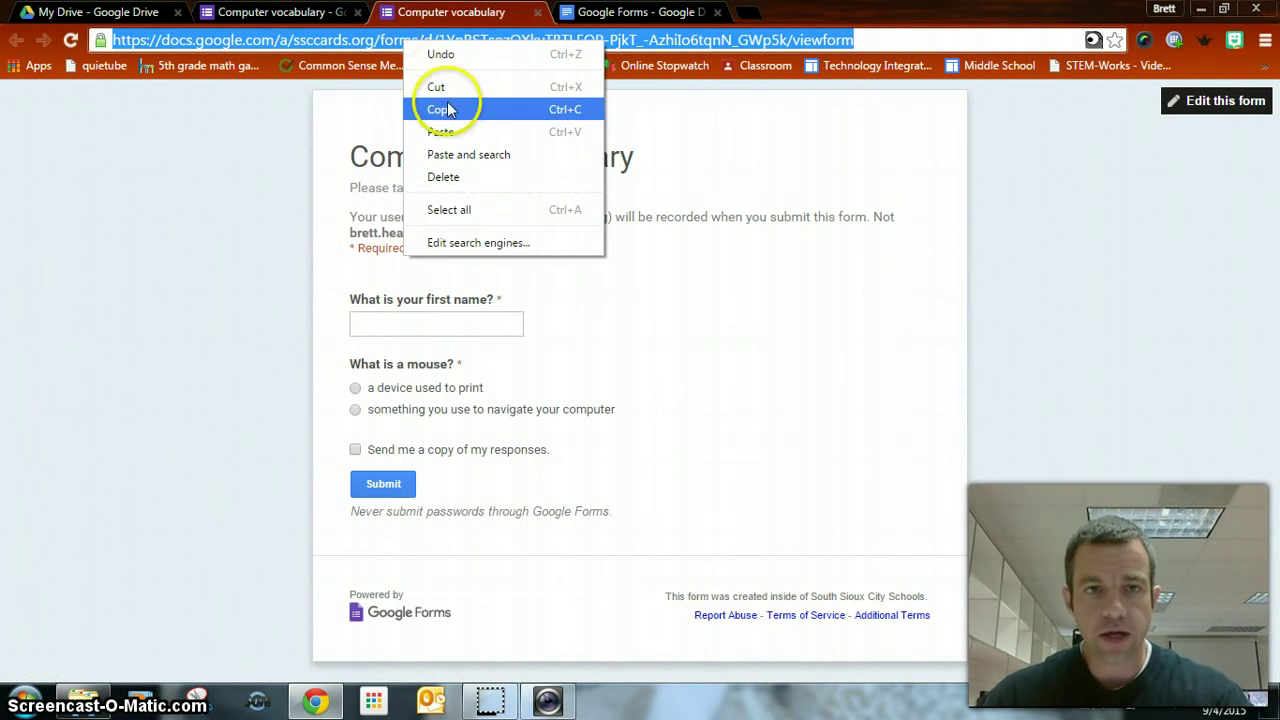
left_click(445, 107)
Close the instructions document and the live form tab.
left_click(615, 12)
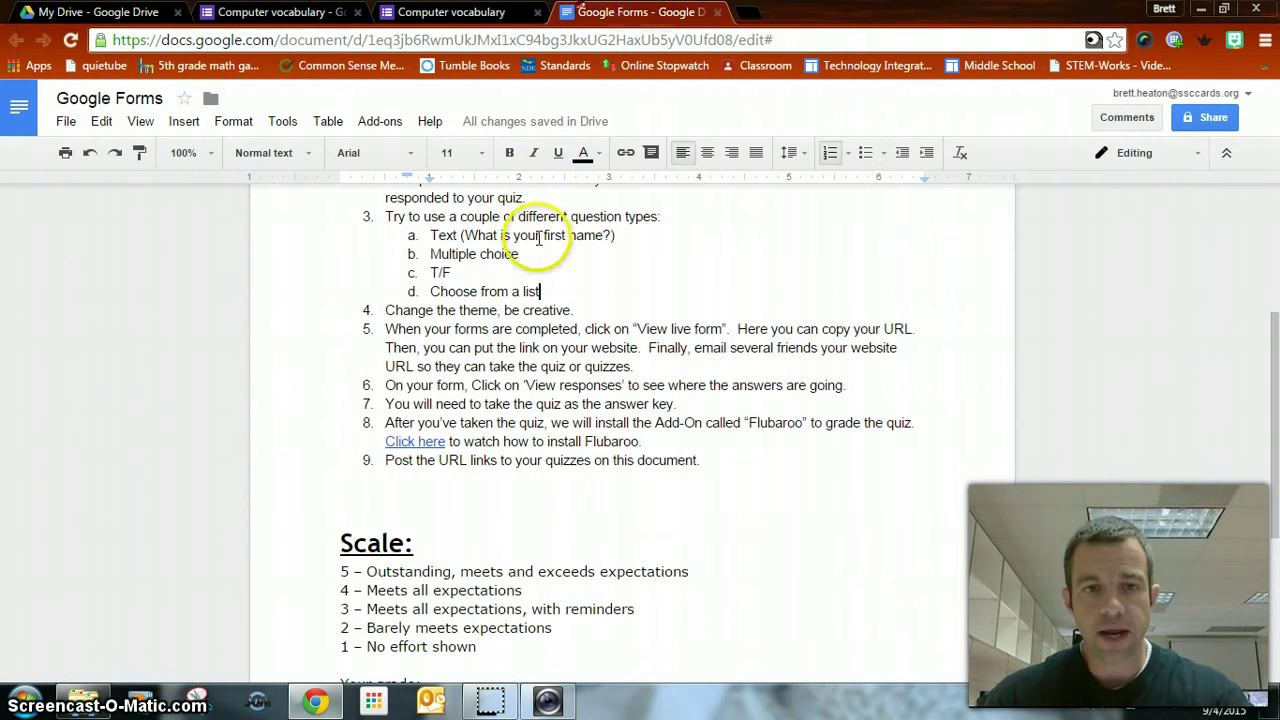
left_click(719, 13)
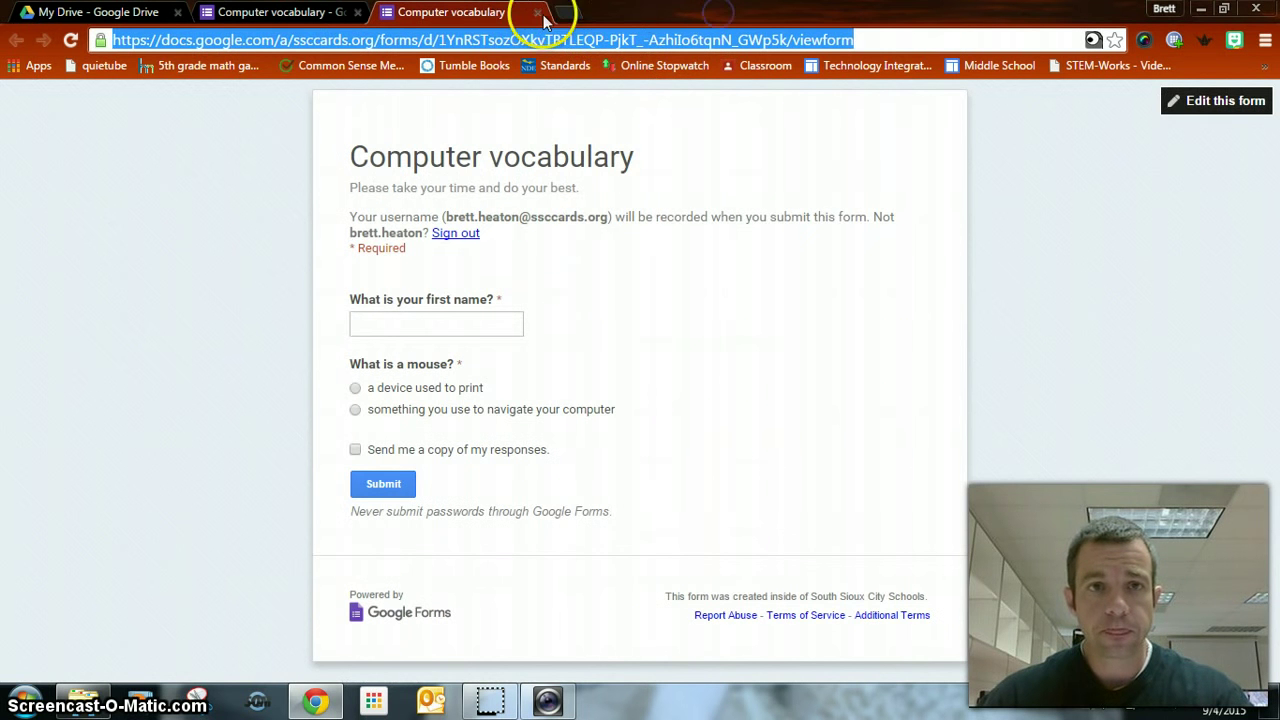
left_click(537, 14)
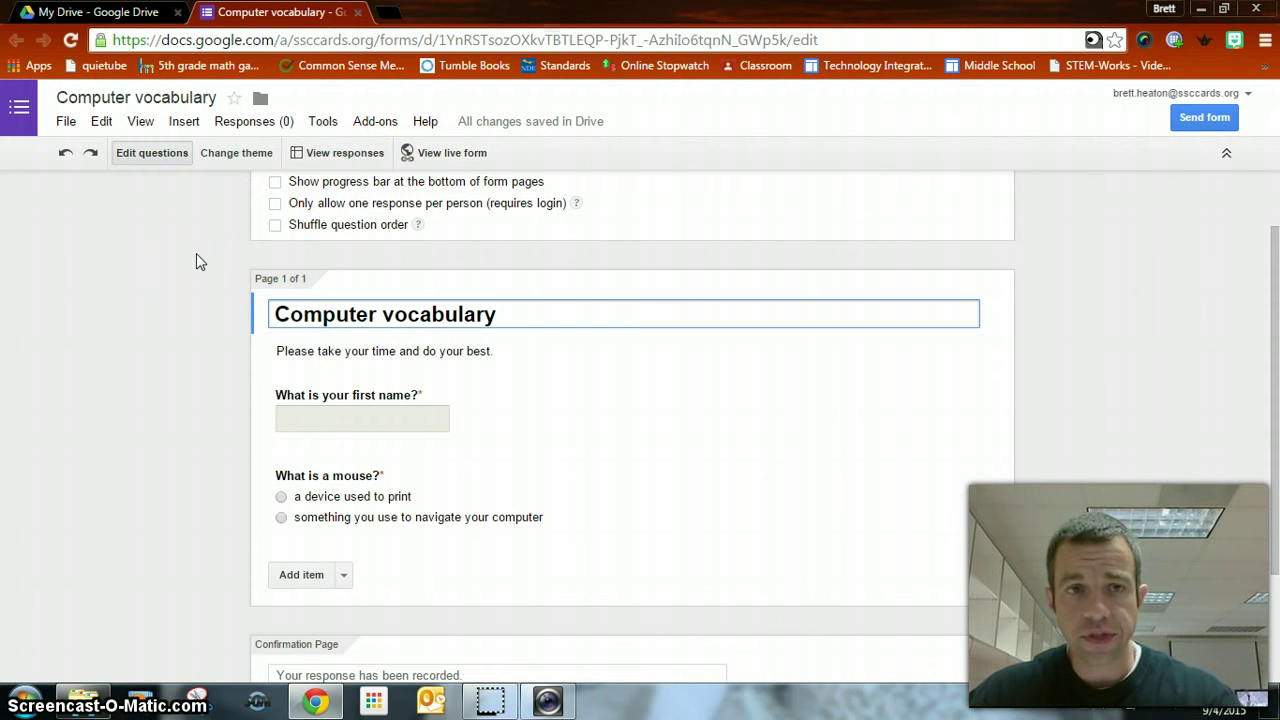
Open the Computer vocabulary (Responses) spreadsheet via View responses, ending on its tab.
left_click(329, 163)
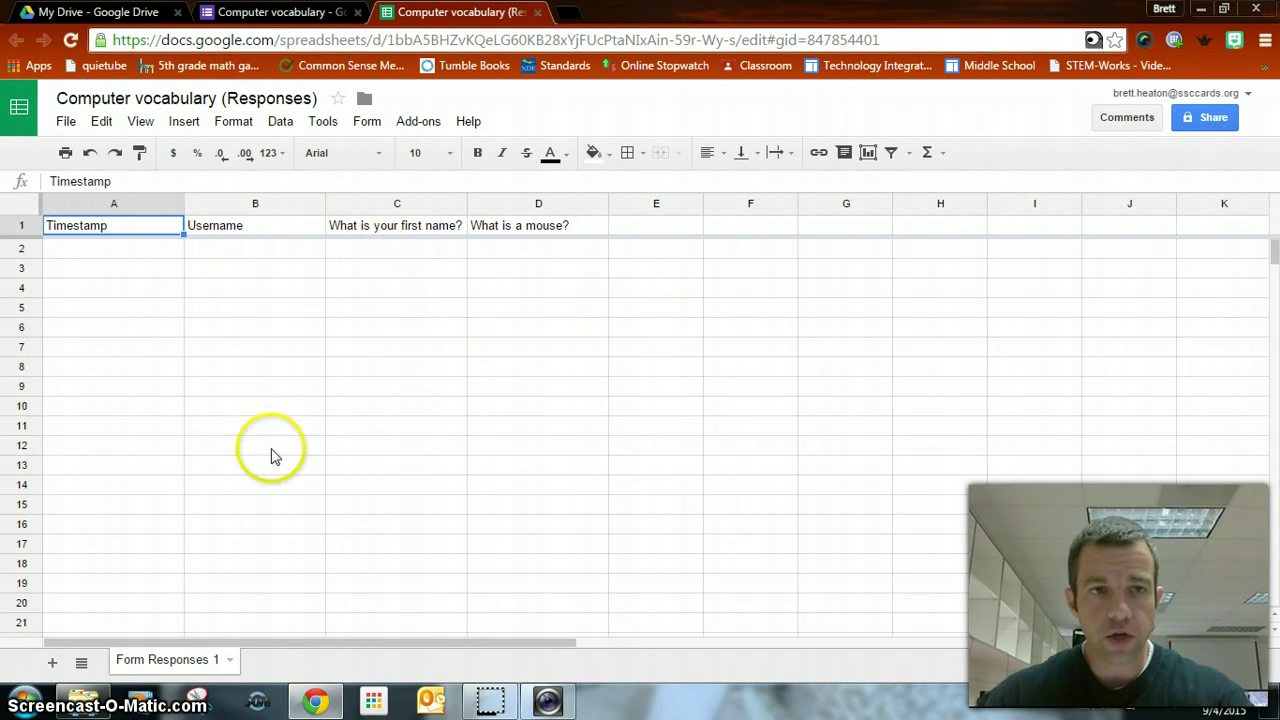
left_click(273, 13)
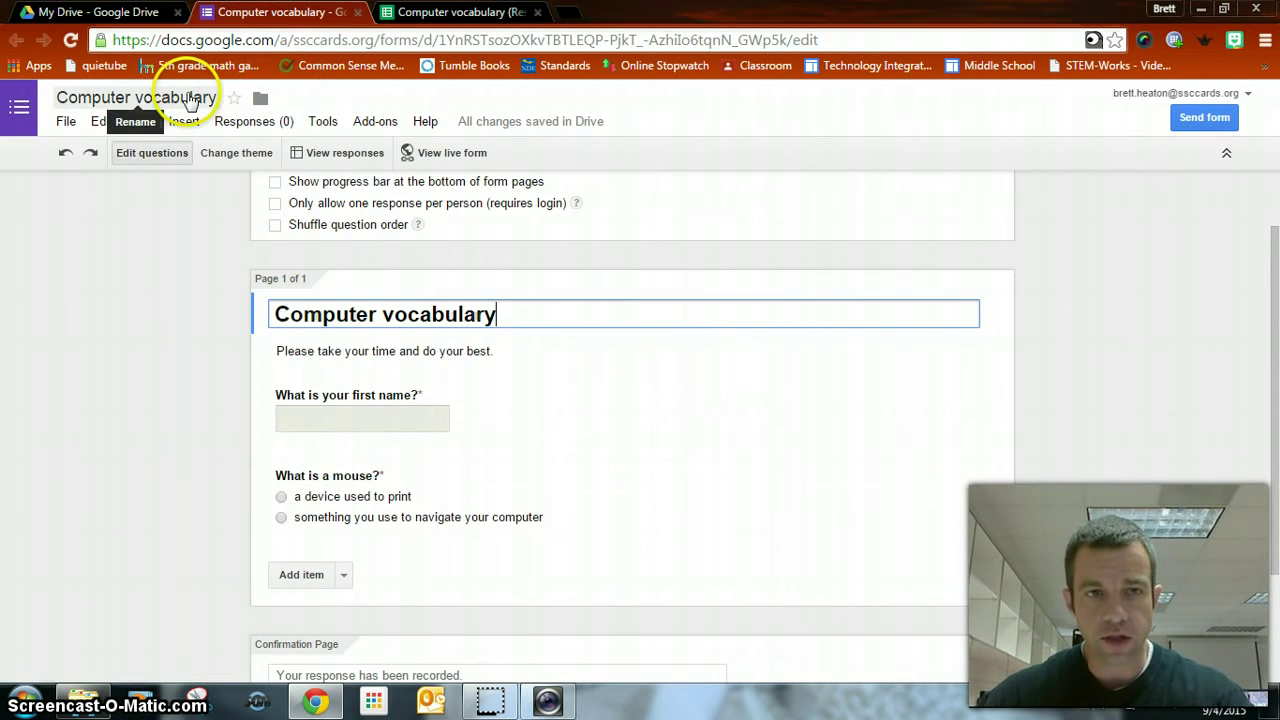
left_click(437, 14)
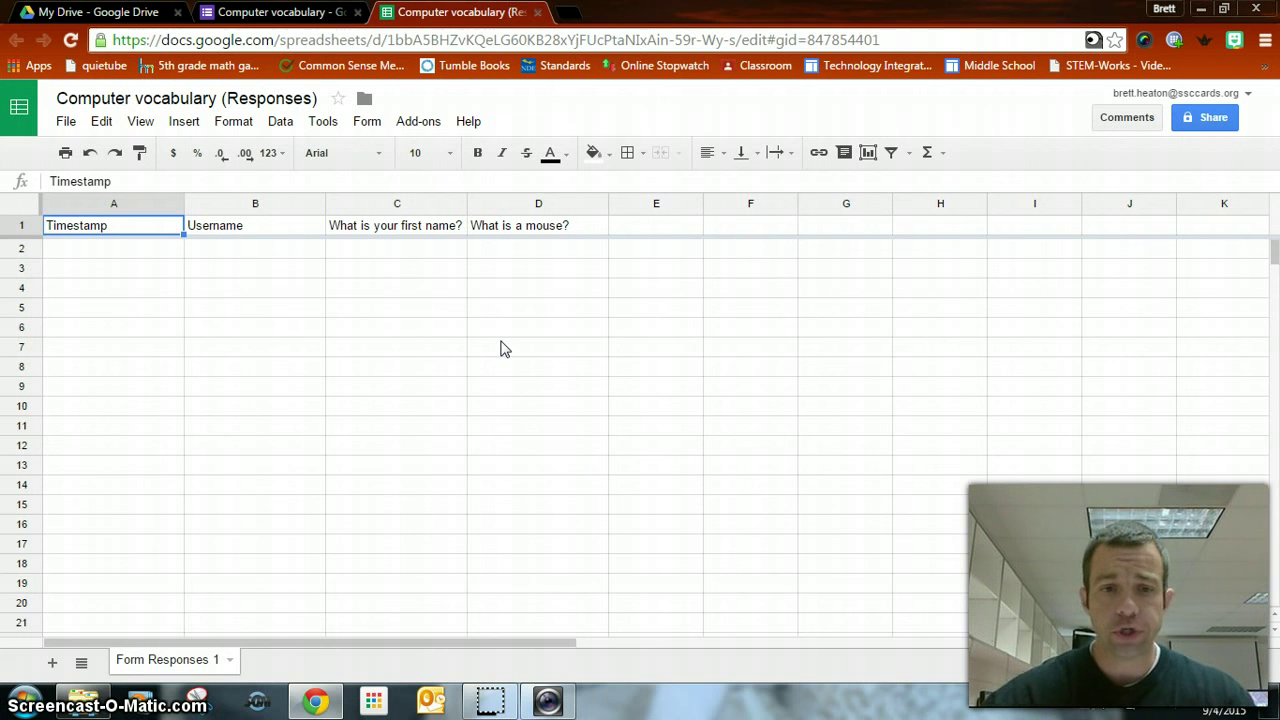
left_click(288, 11)
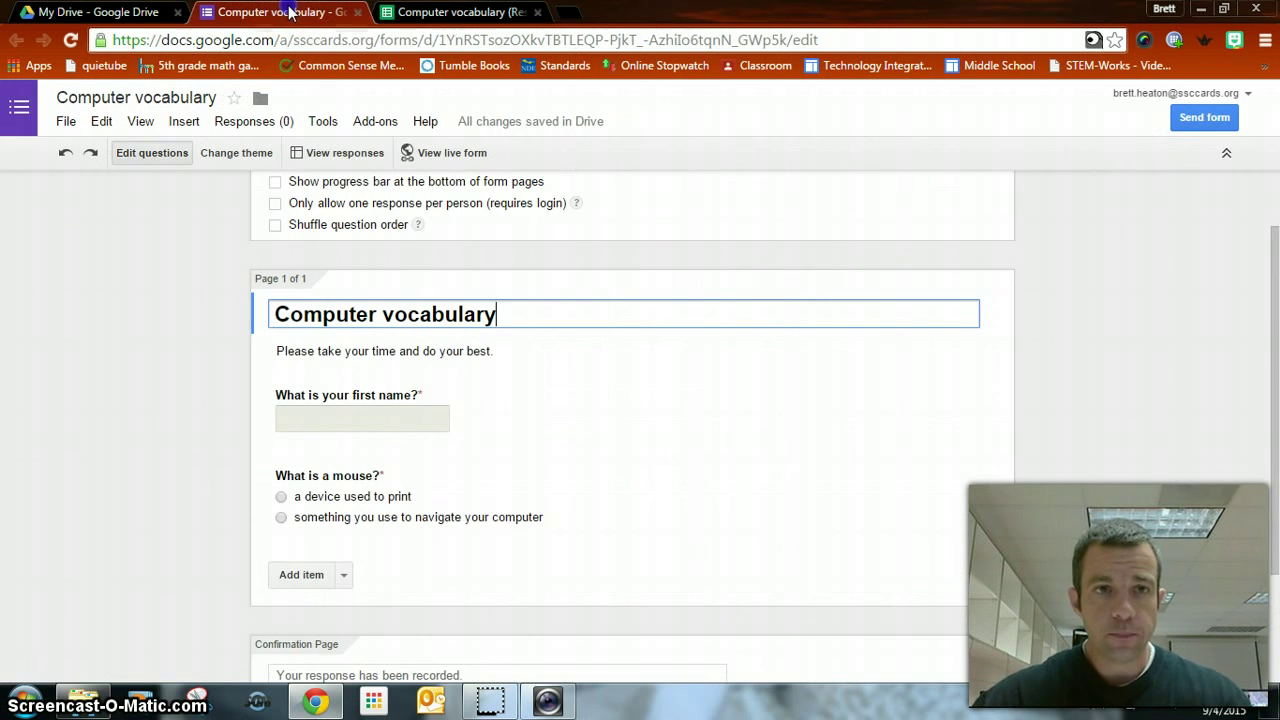
left_click(130, 12)
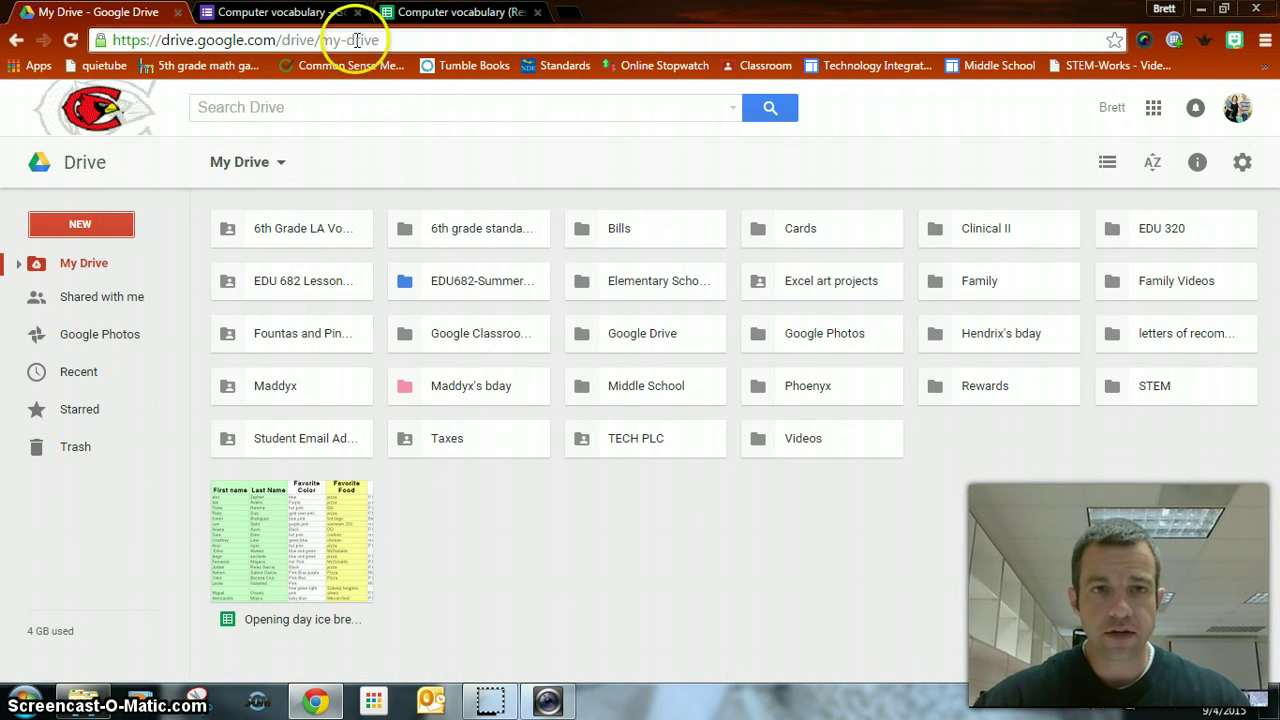
left_click(414, 13)
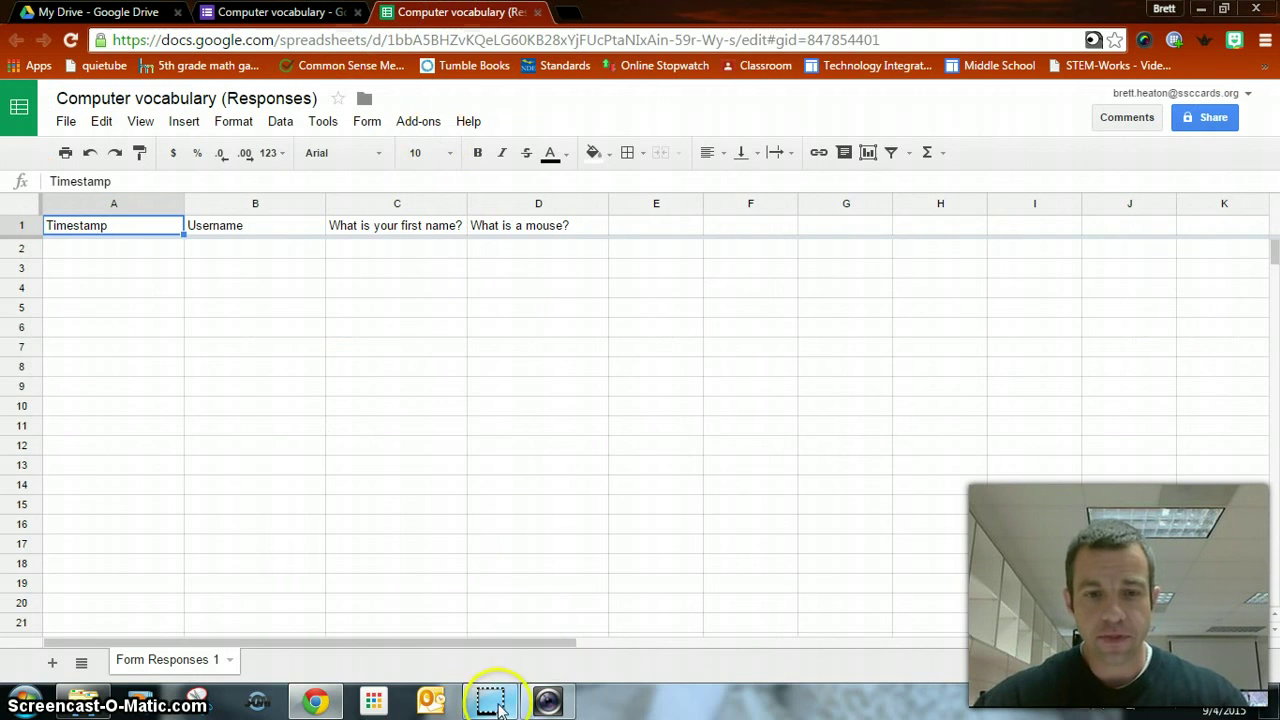